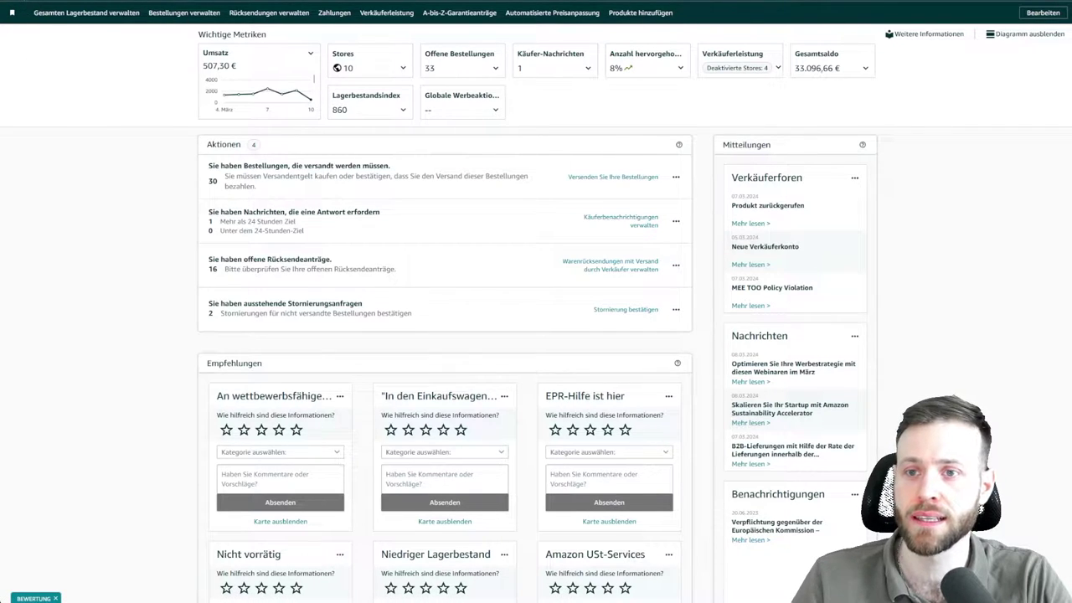
Step: Open the FBA shipments overview and go to the "An Amazon senden" workflow
click(10, 10)
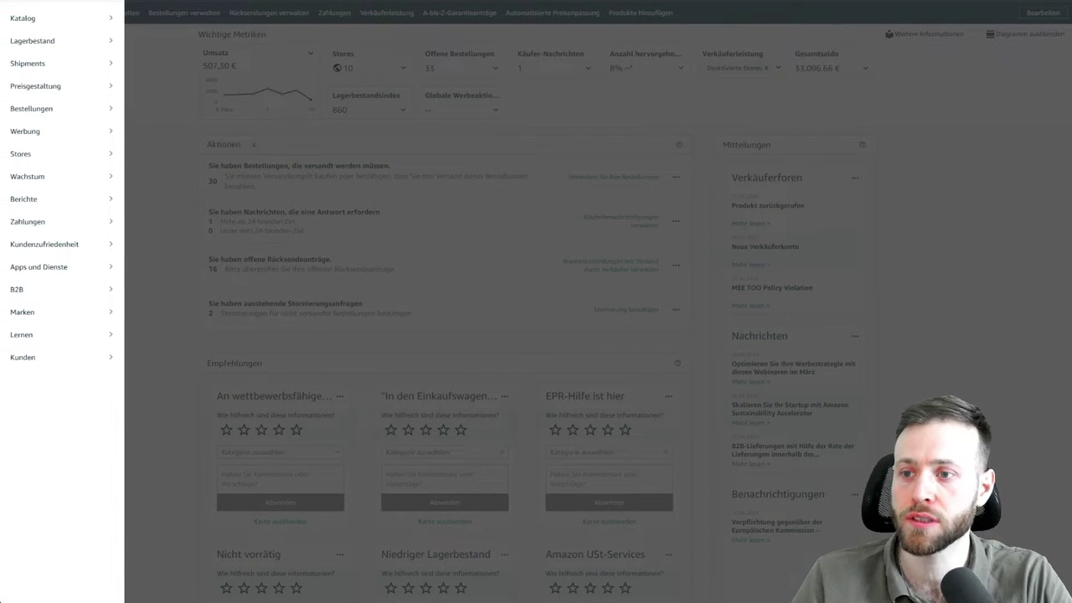
mouse_move(42, 41)
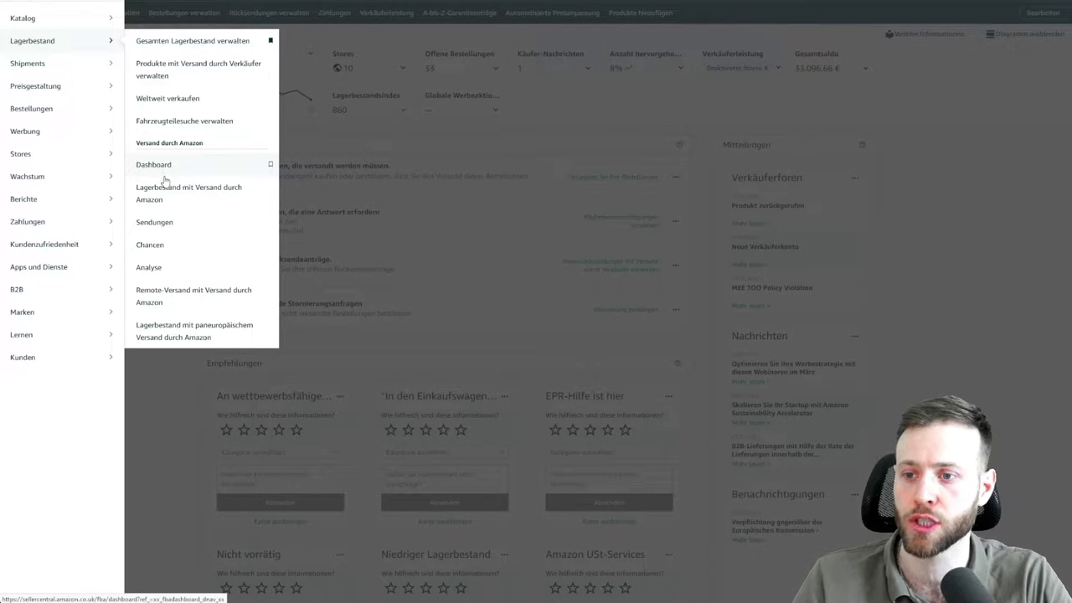
click(154, 222)
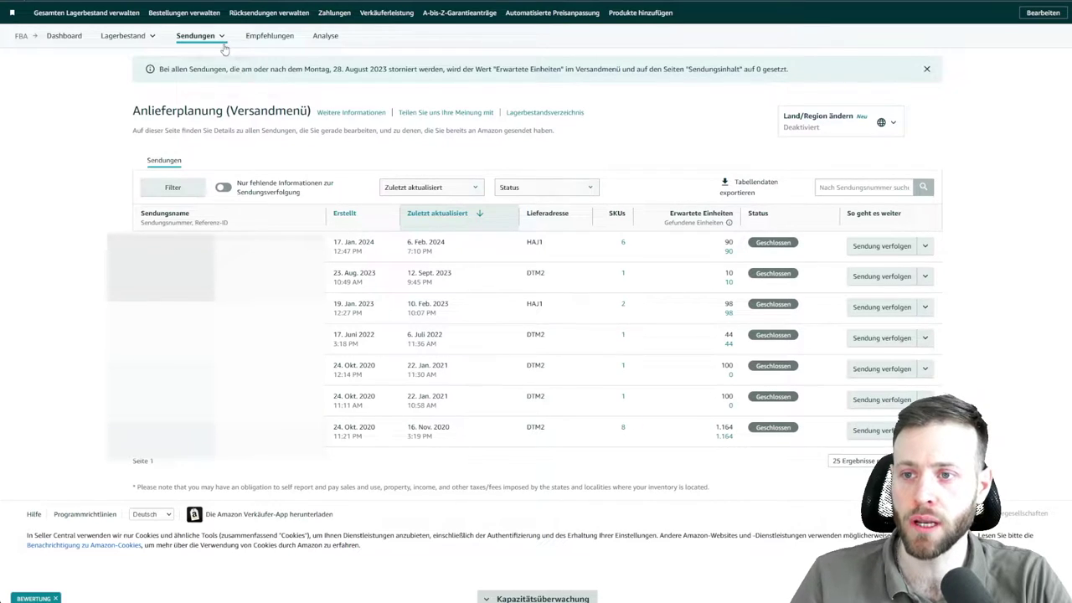
mouse_move(224, 42)
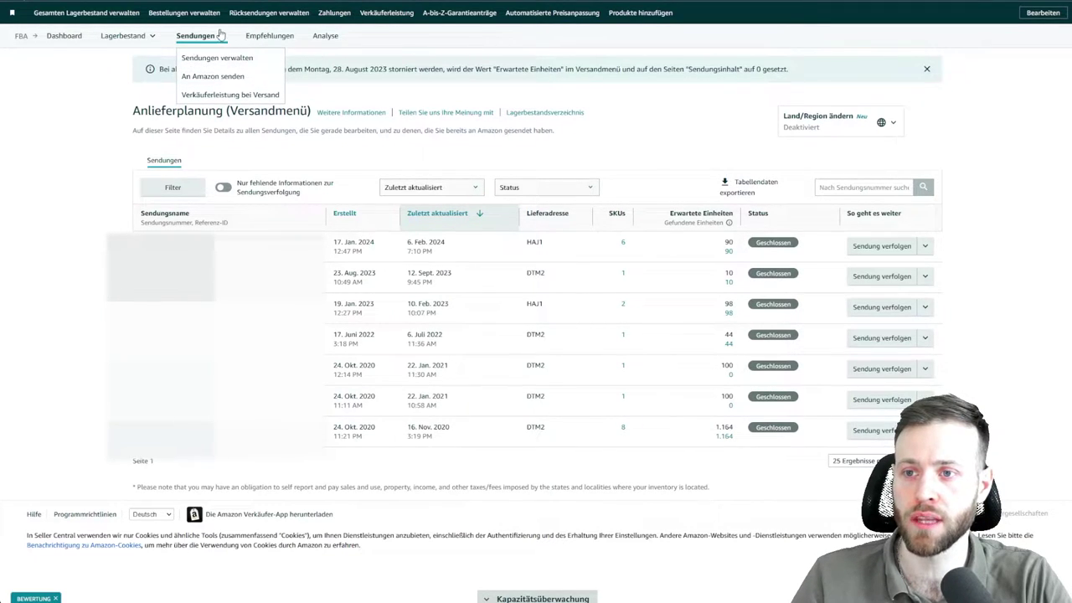
click(211, 76)
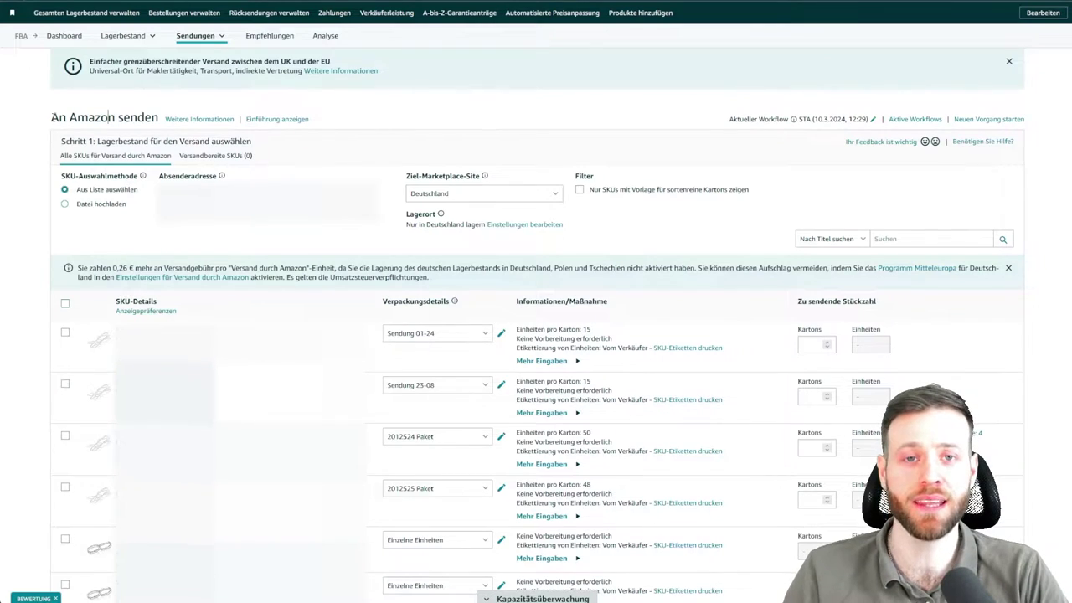
drag(52, 117, 159, 118)
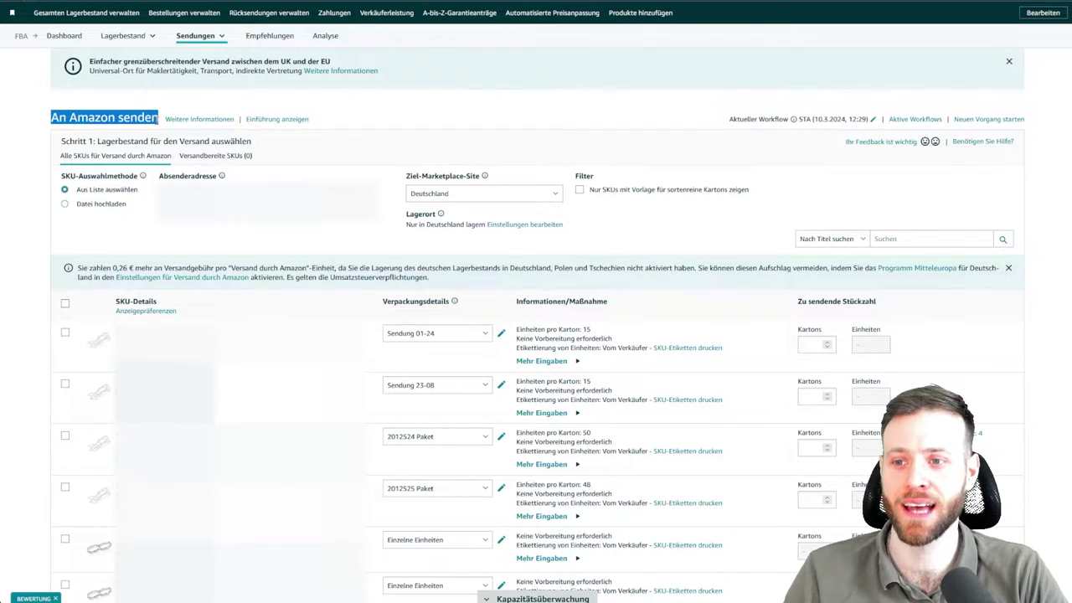
click(356, 144)
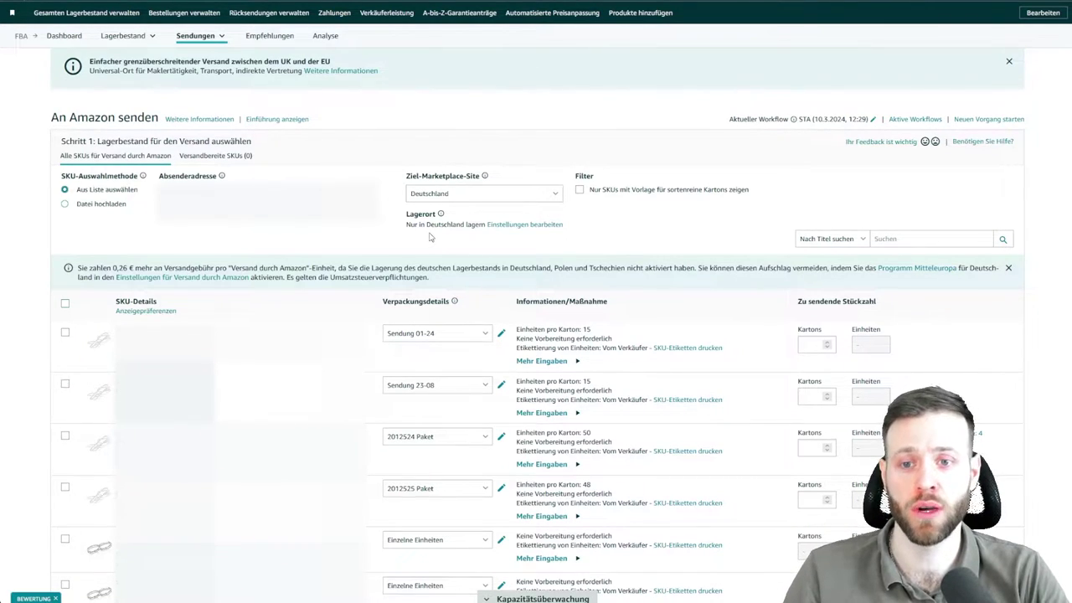
Step: Examine the storage location settings for cross-border shipping, including the Germany-only storage option and the other countries, and return to the shipment workflow
click(521, 233)
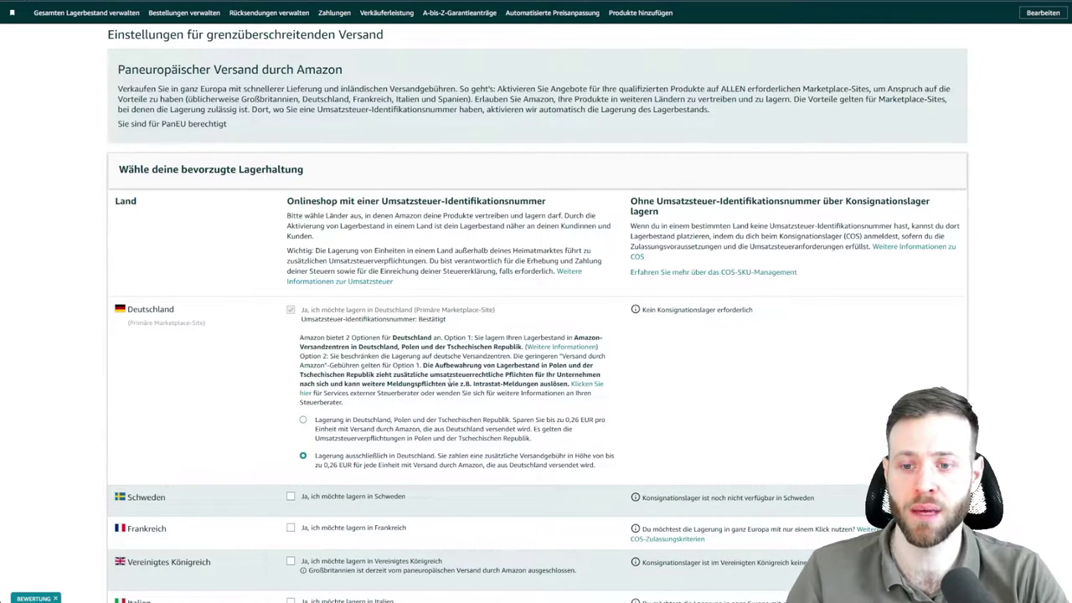
scroll(335, 276, down, 1)
scroll(456, 398, down, 1)
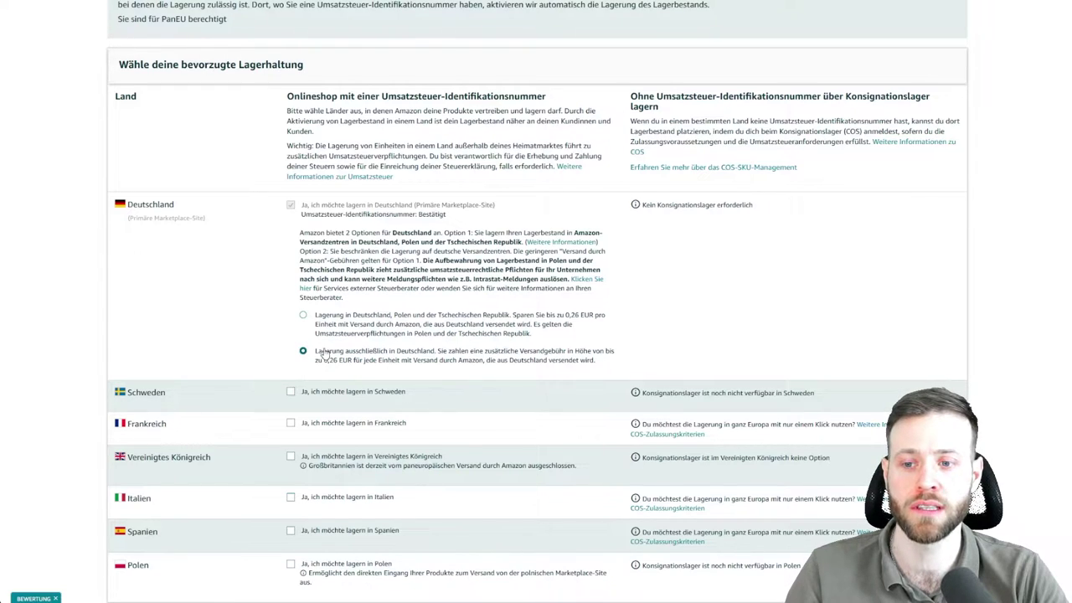
drag(315, 356, 600, 371)
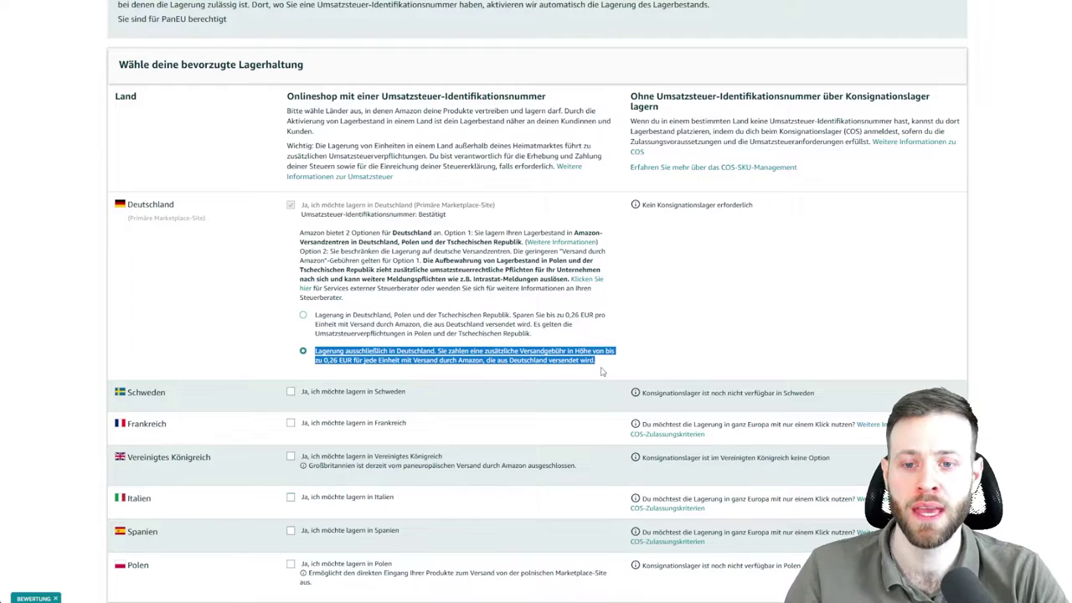
click(601, 371)
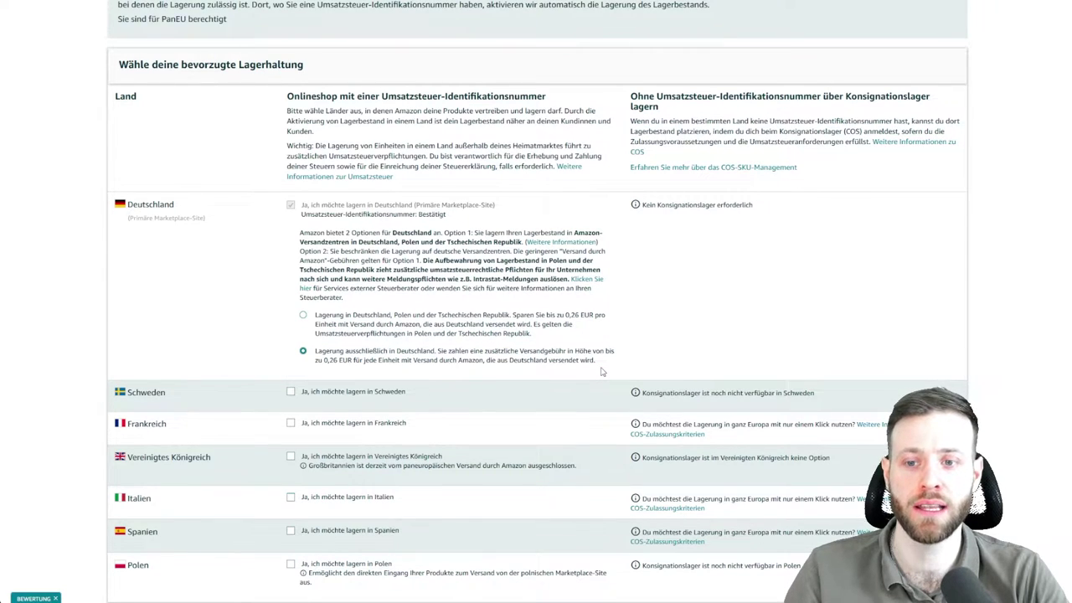
scroll(600, 370, up, 1)
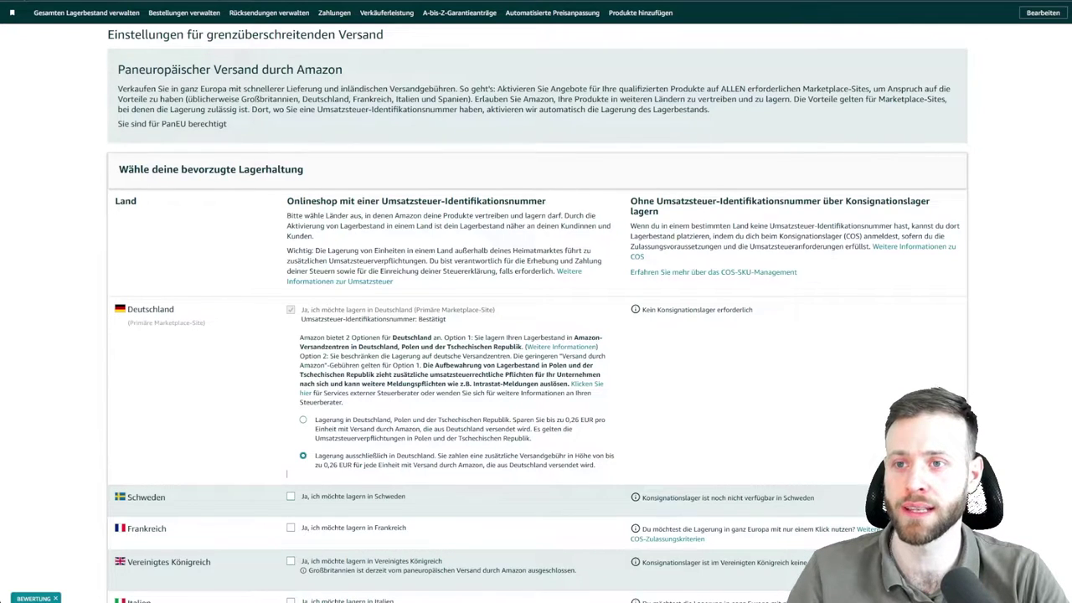
scroll(494, 423, down, 2)
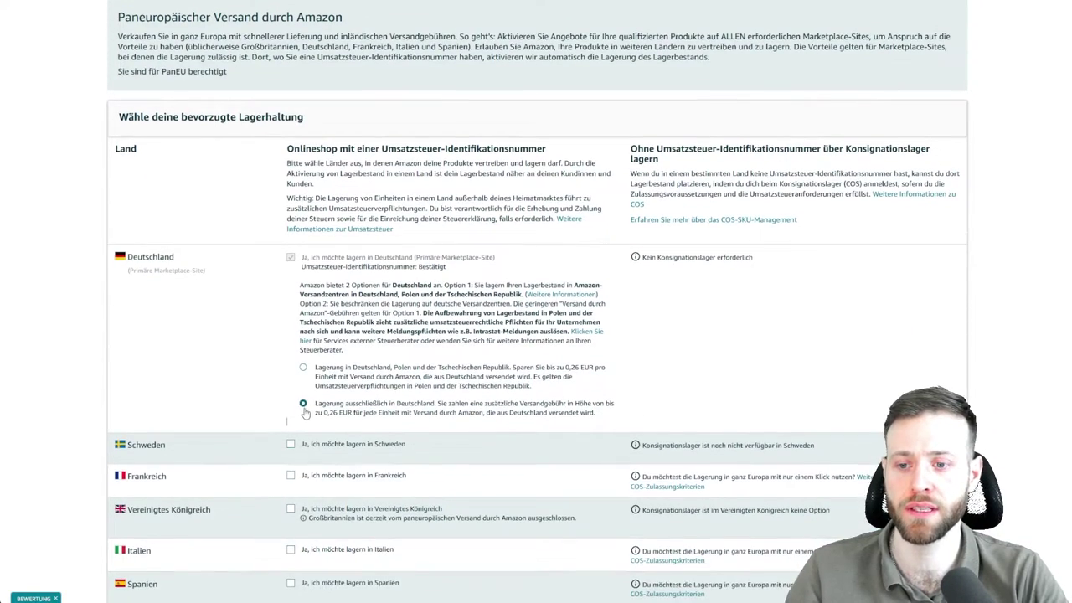
scroll(494, 424, down, 5)
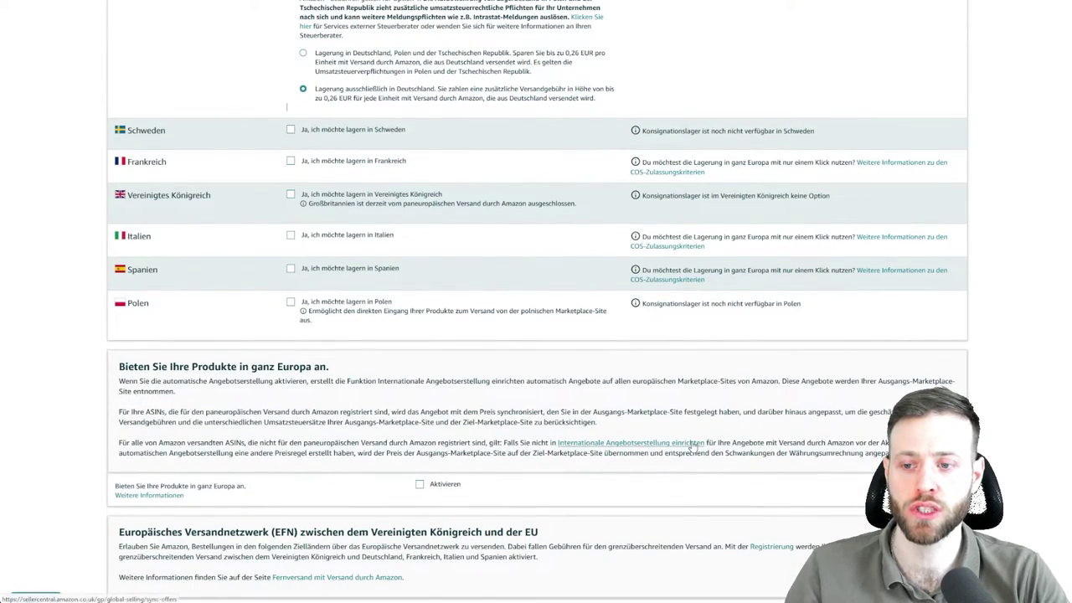
scroll(810, 467, down, 3)
scroll(536, 301, up, 6)
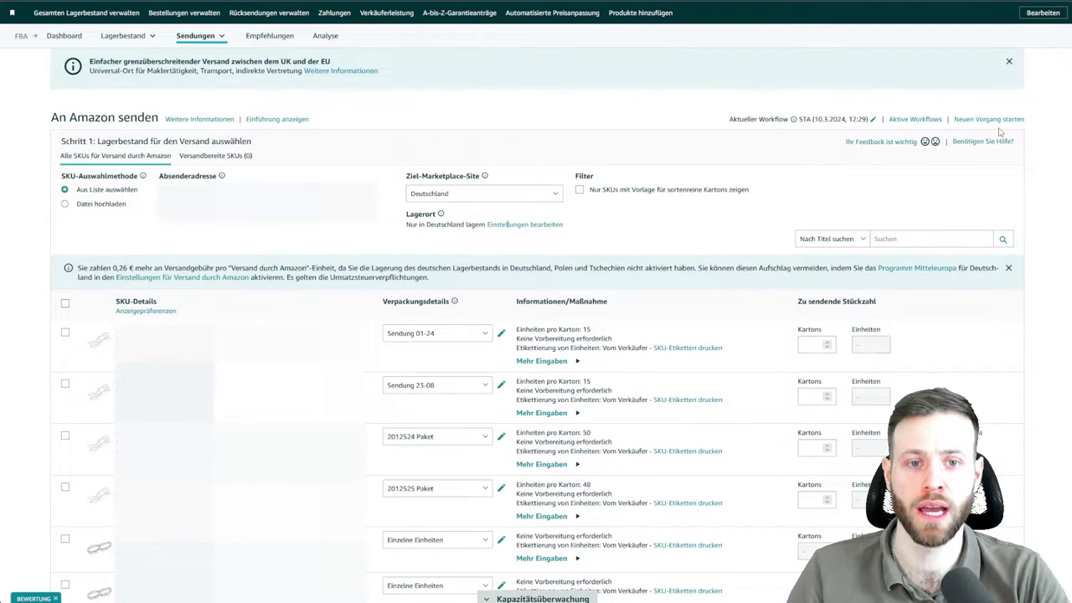
drag(954, 119, 1036, 129)
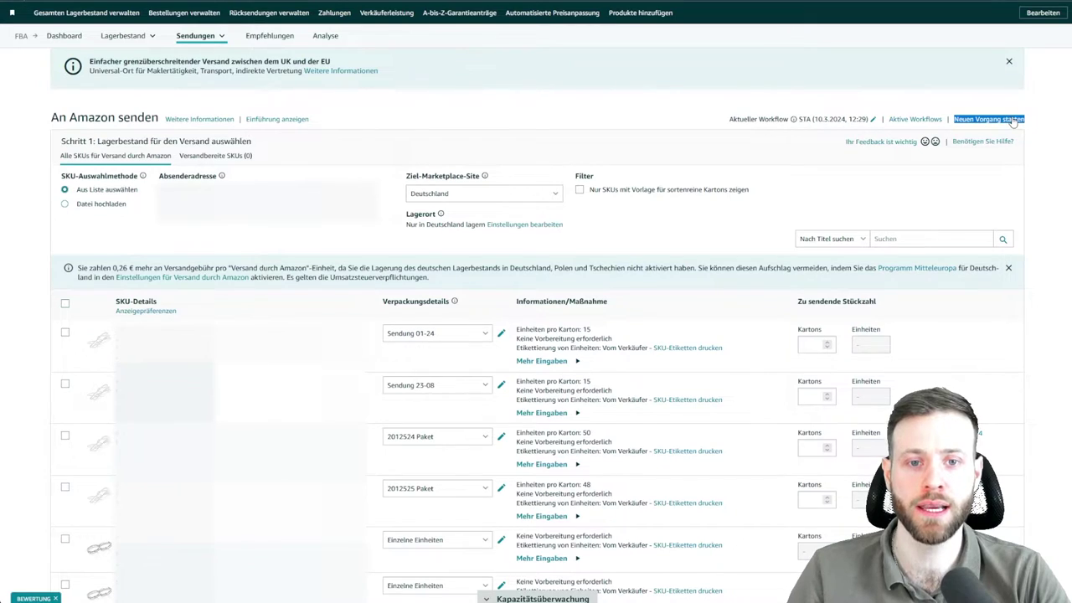
click(127, 236)
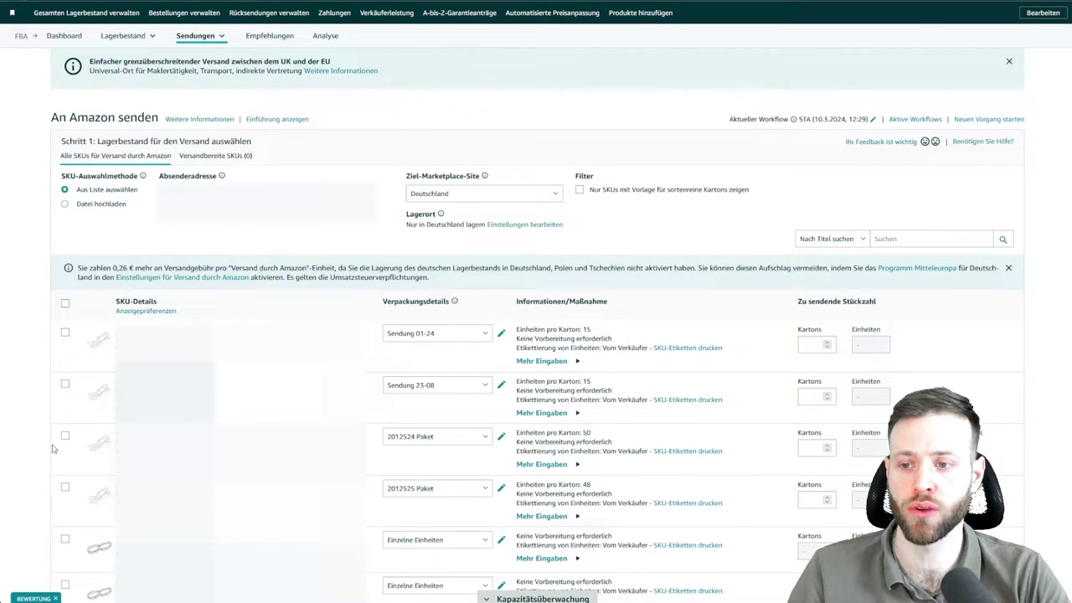
Step: Select the first SKU in the list and start a new packaging template for it named "Versand Nummer 1"
click(65, 335)
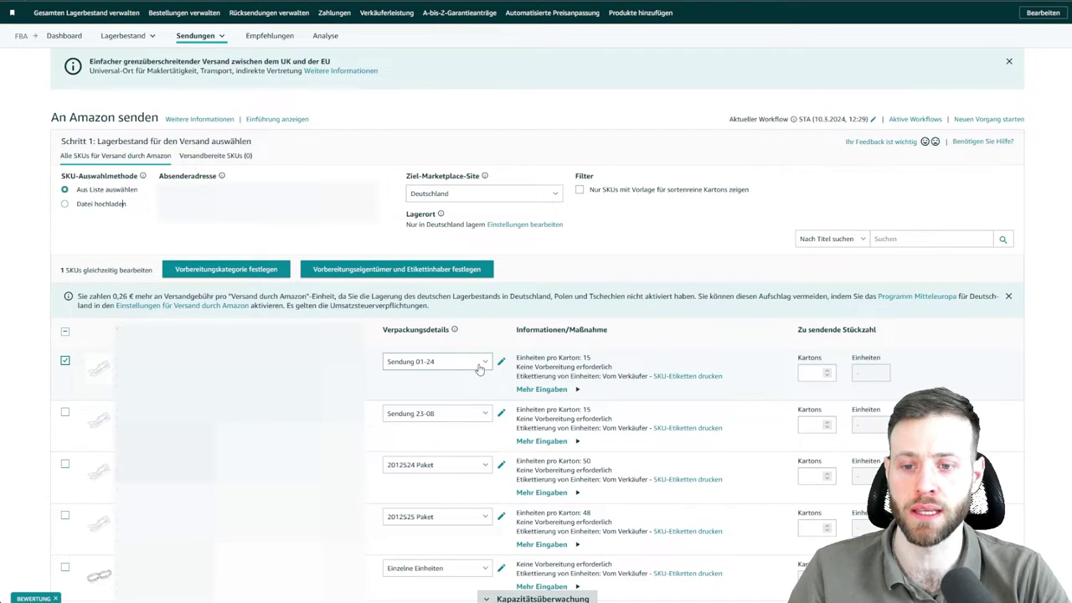
click(482, 365)
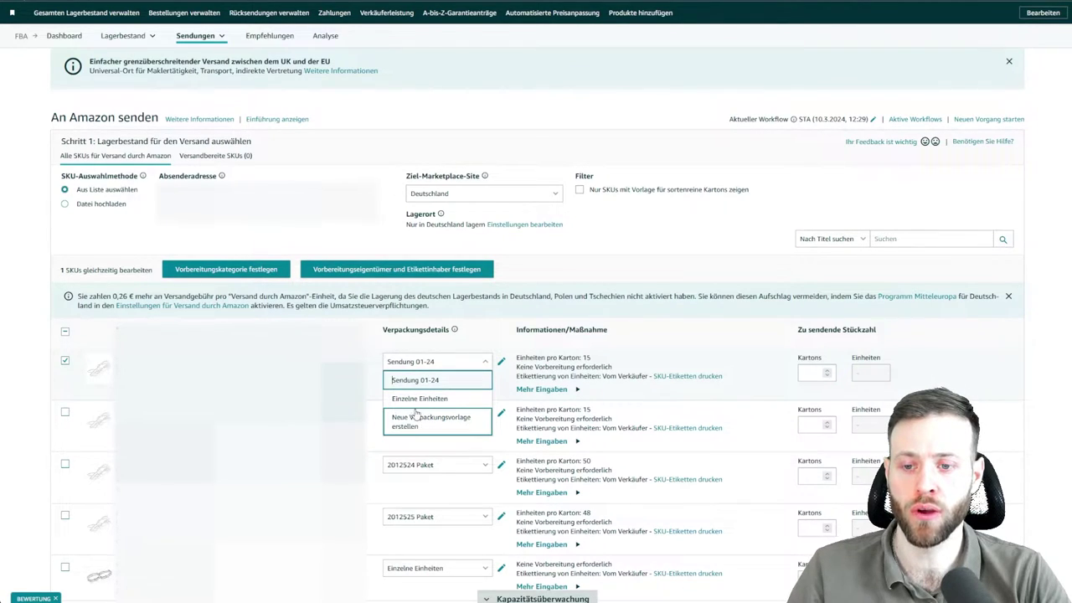
click(422, 423)
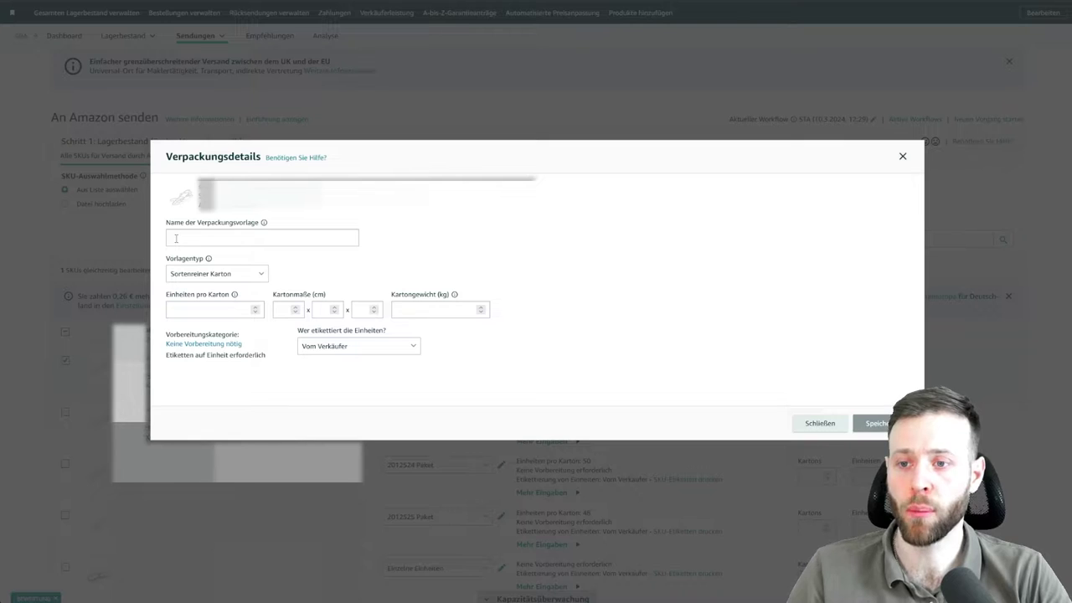
click(176, 239)
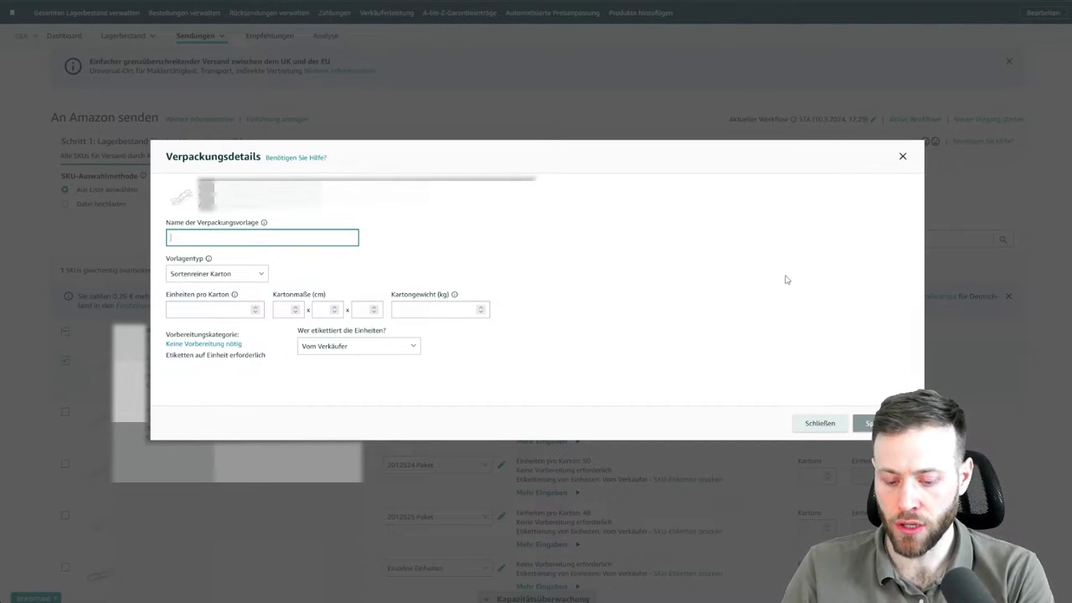
text(Versand Nummer)
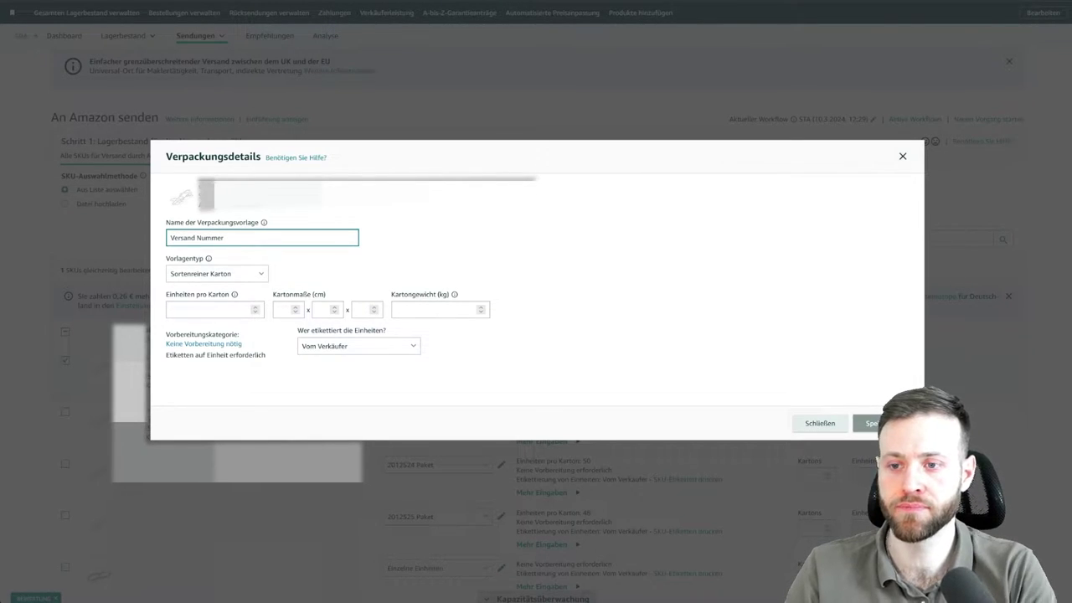
text( 1)
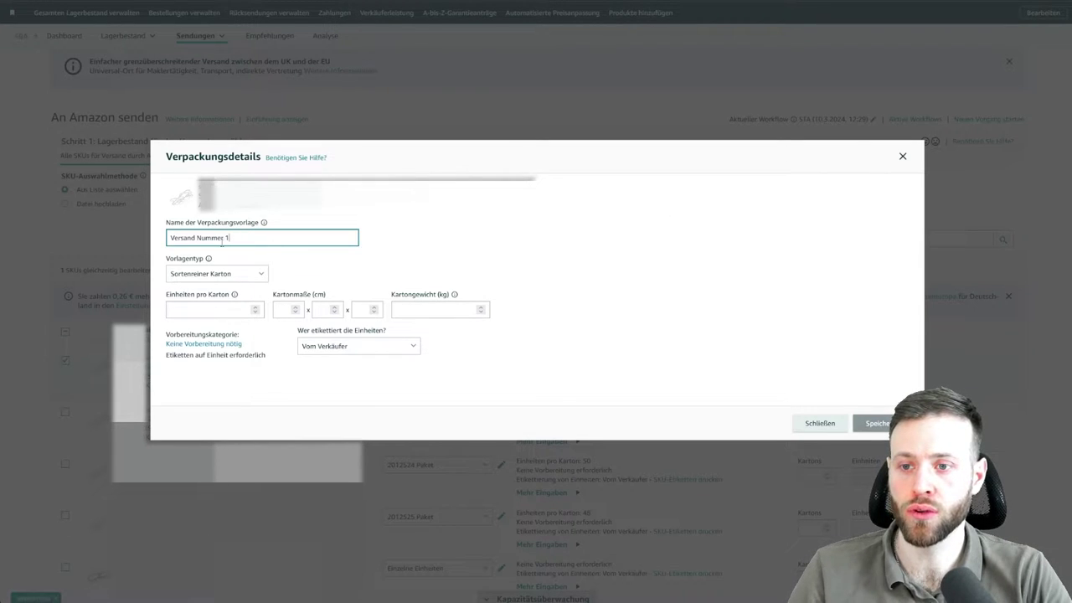
Step: Try the single-SKU pallet template type and restore "Sortenreiner Karton" as the type
click(191, 278)
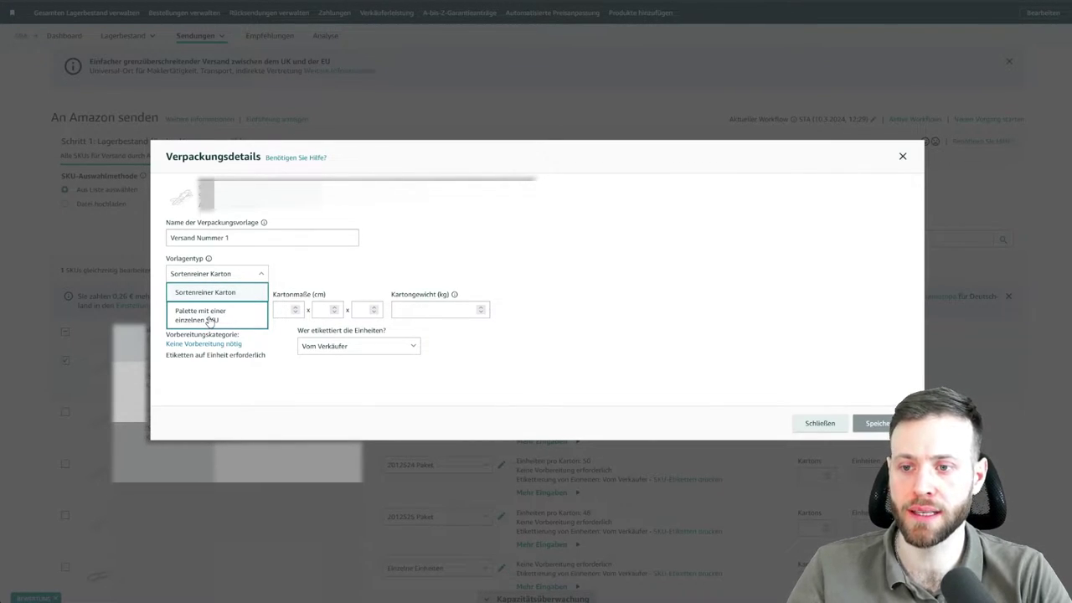
click(209, 320)
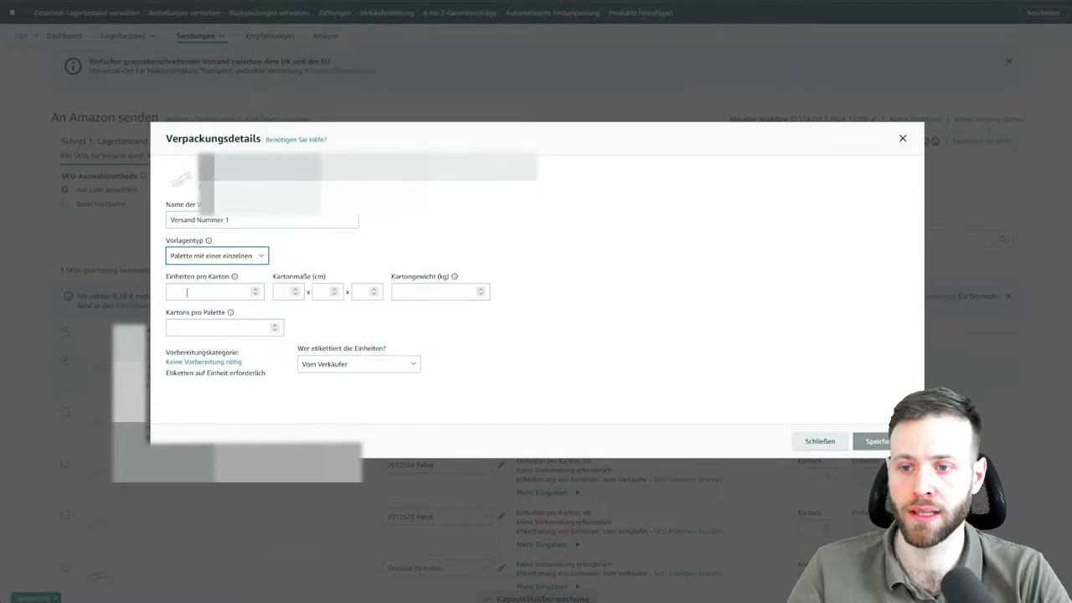
click(239, 257)
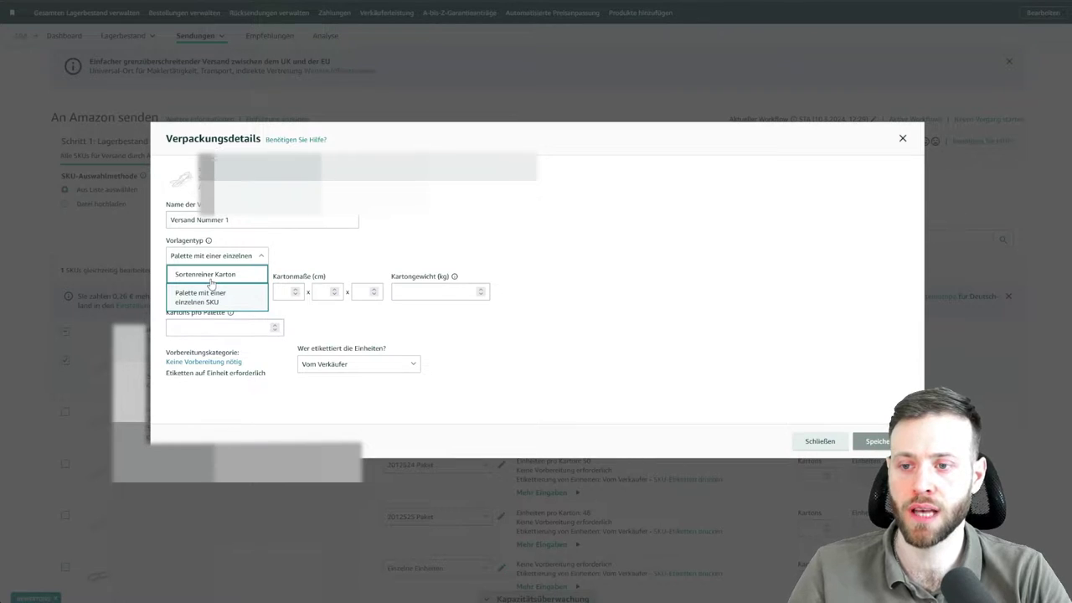
click(210, 281)
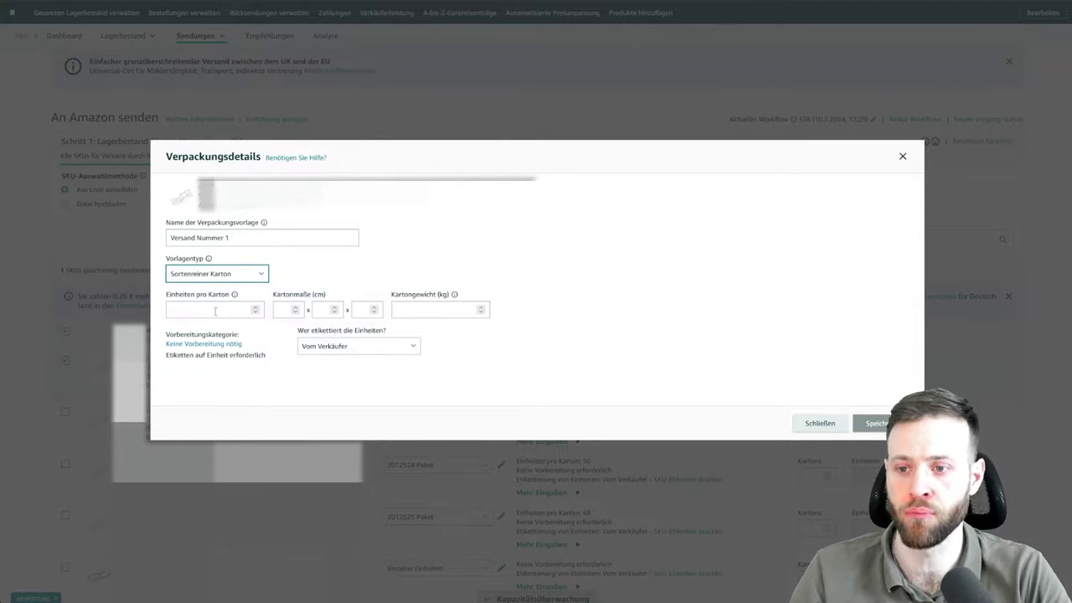
Step: Set the template to 20 units per carton with carton dimensions of 20 x 20 x 20 cm
click(190, 311)
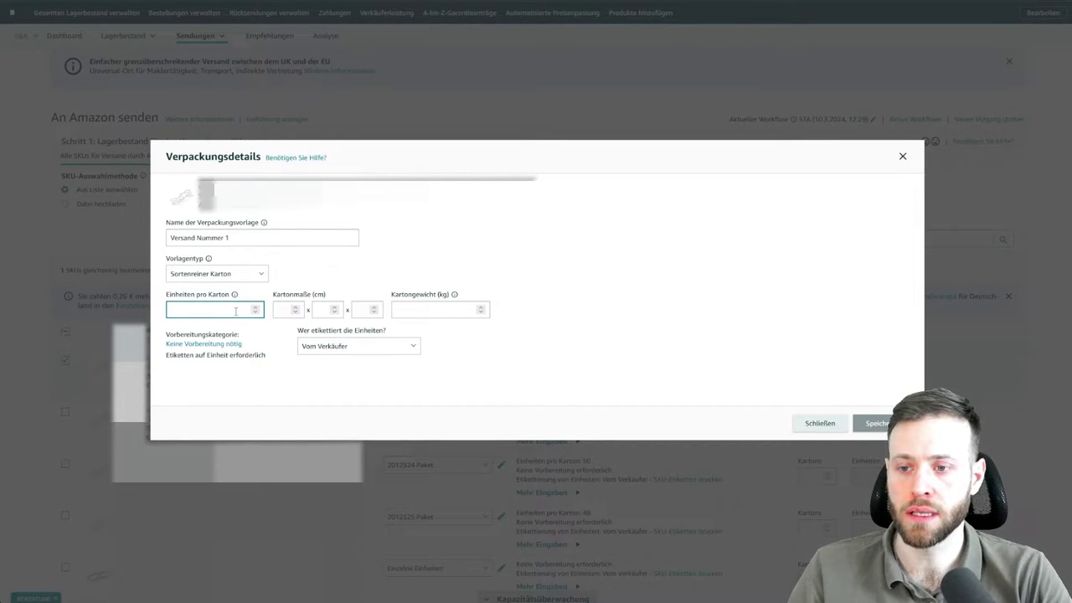
text(20)
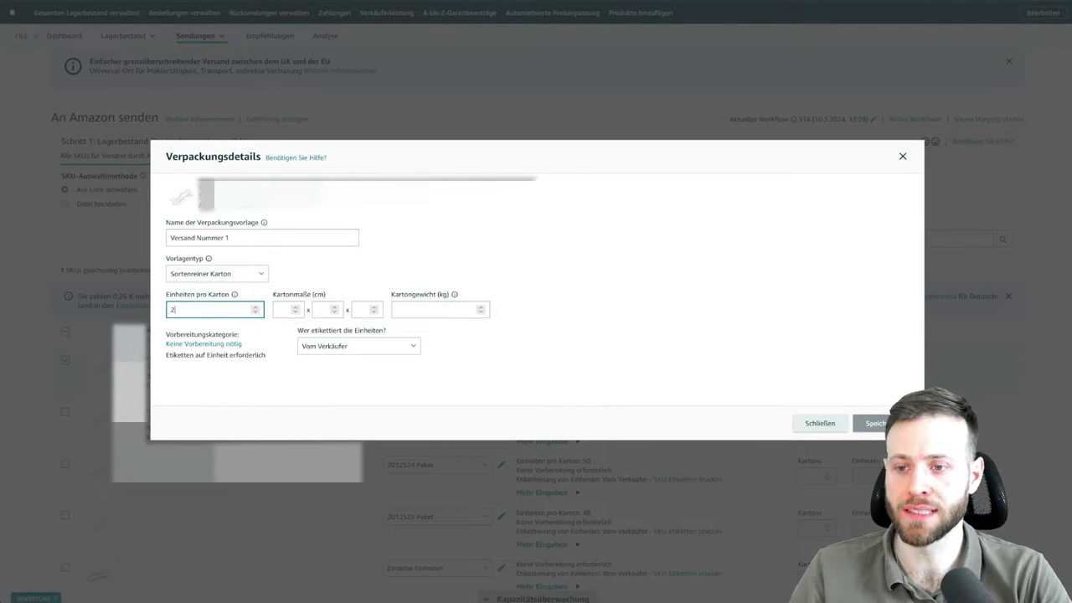
click(284, 311)
click(319, 309)
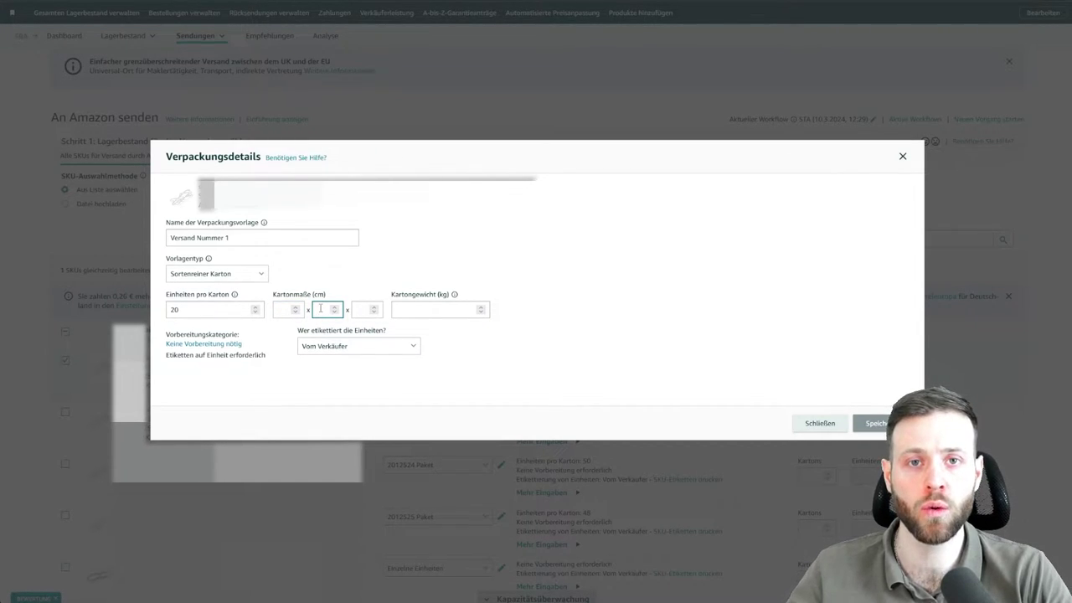
click(289, 310)
text(20)
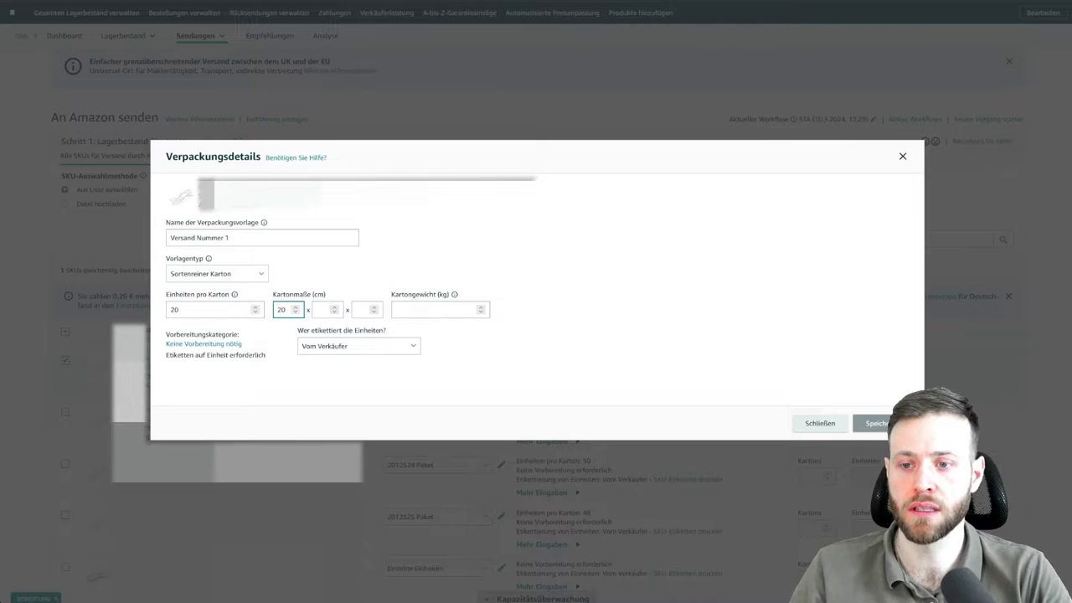
click(326, 310)
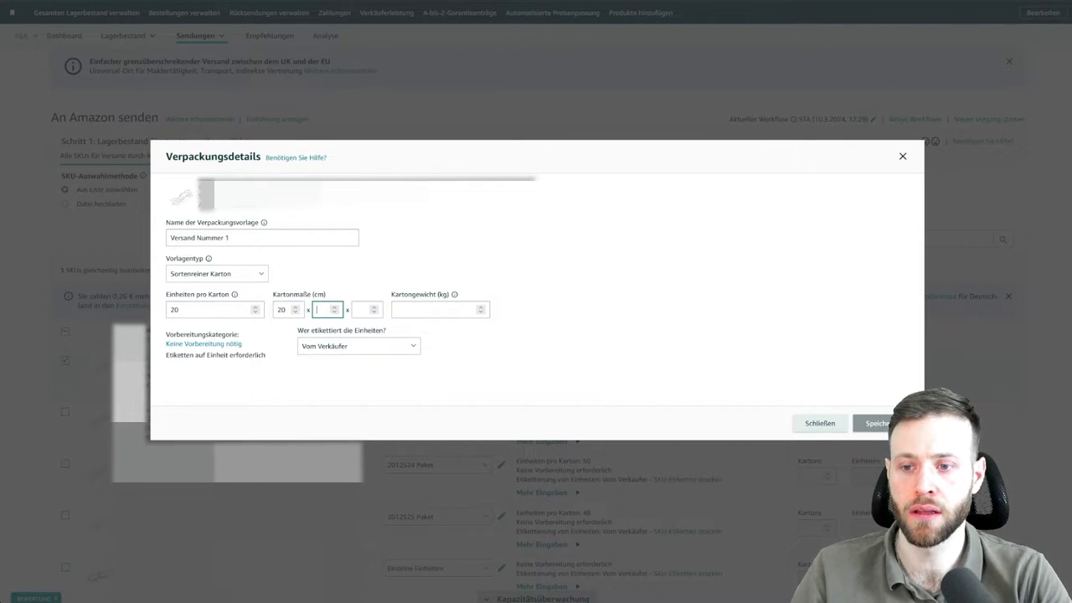
text(20)
key(Tab)
text(20)
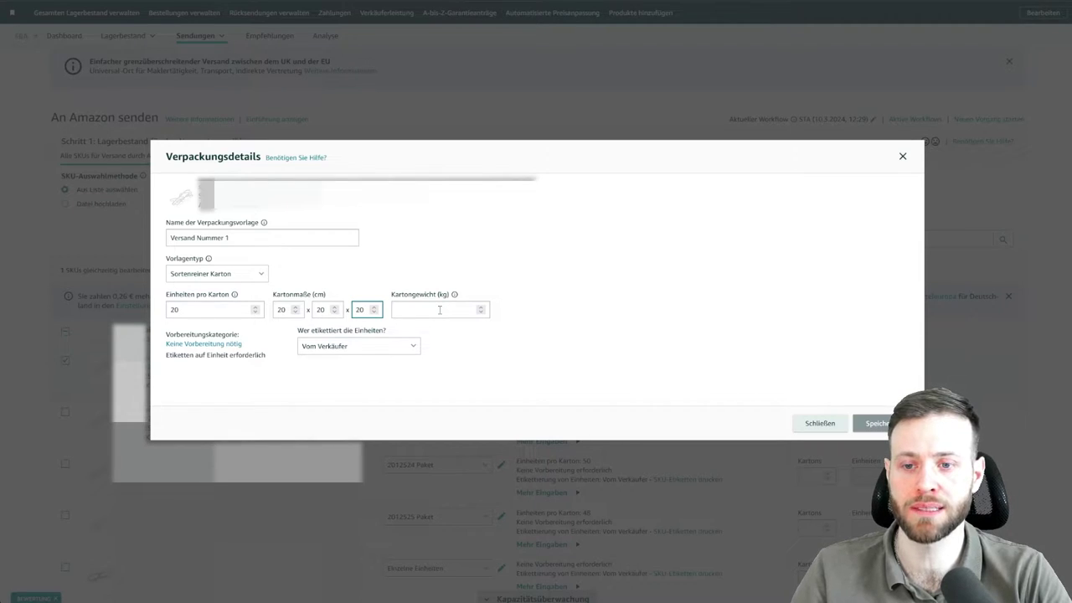
Step: Set the carton weight in the packaging template to 10 kg
click(436, 310)
mouse_move(455, 295)
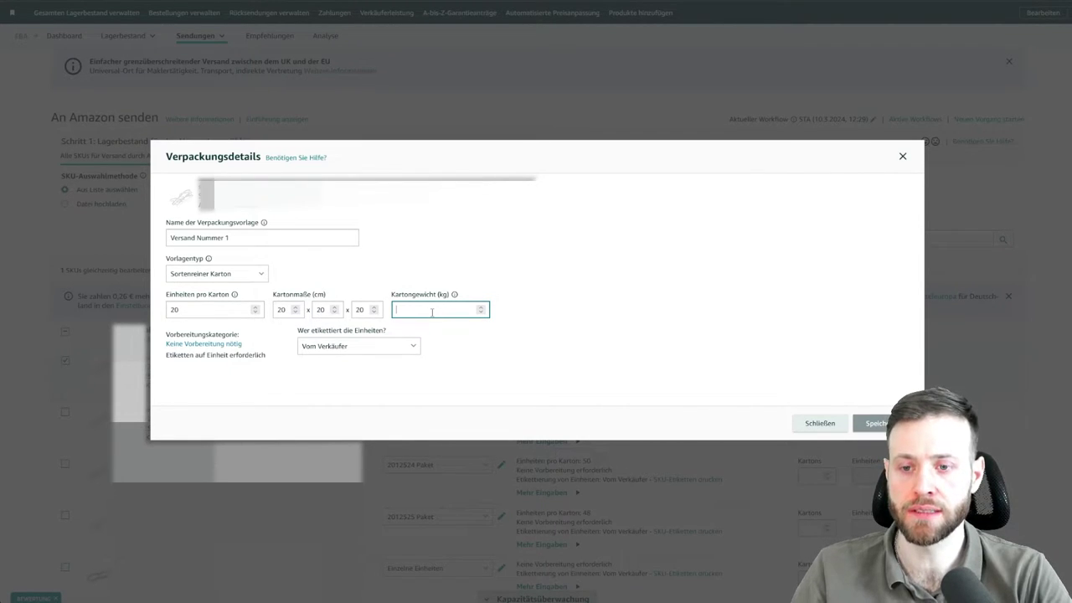
text(10)
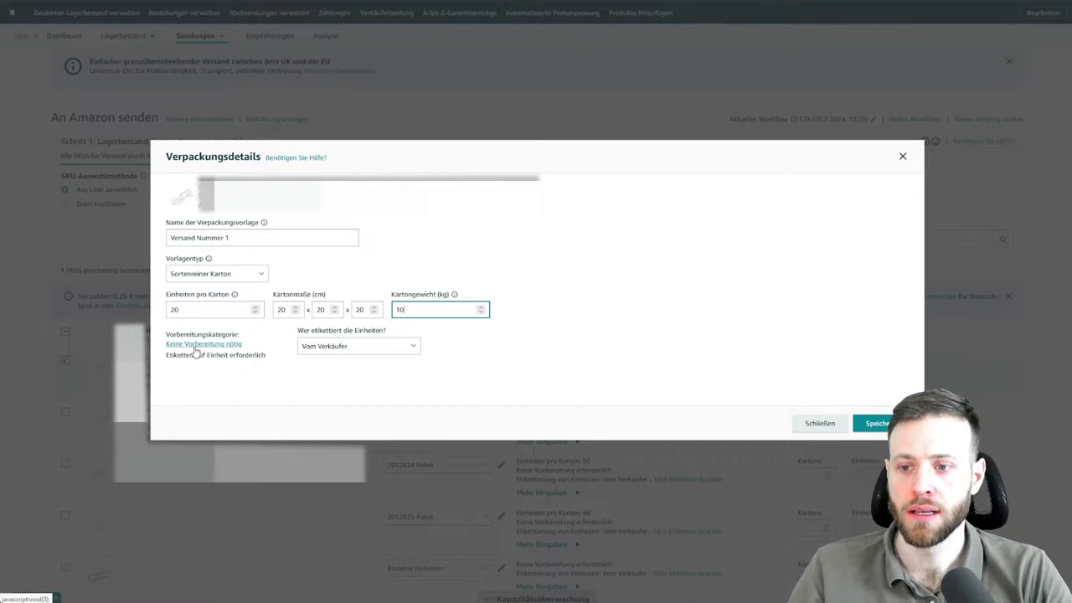
Step: Review who can label the units, keep "Vom Verkäufer", and save the packaging template
click(358, 346)
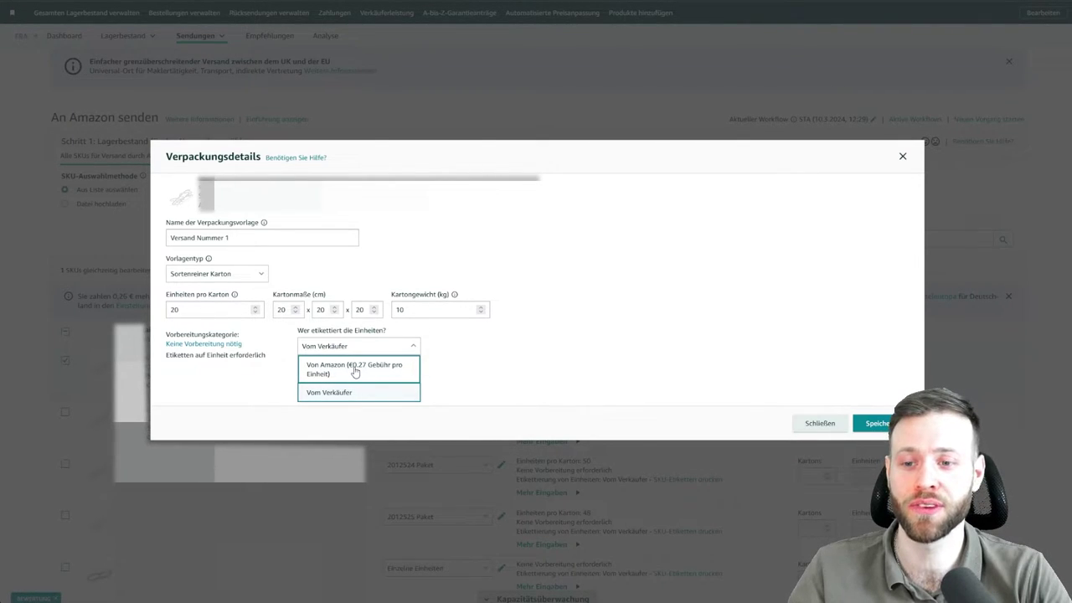
click(265, 378)
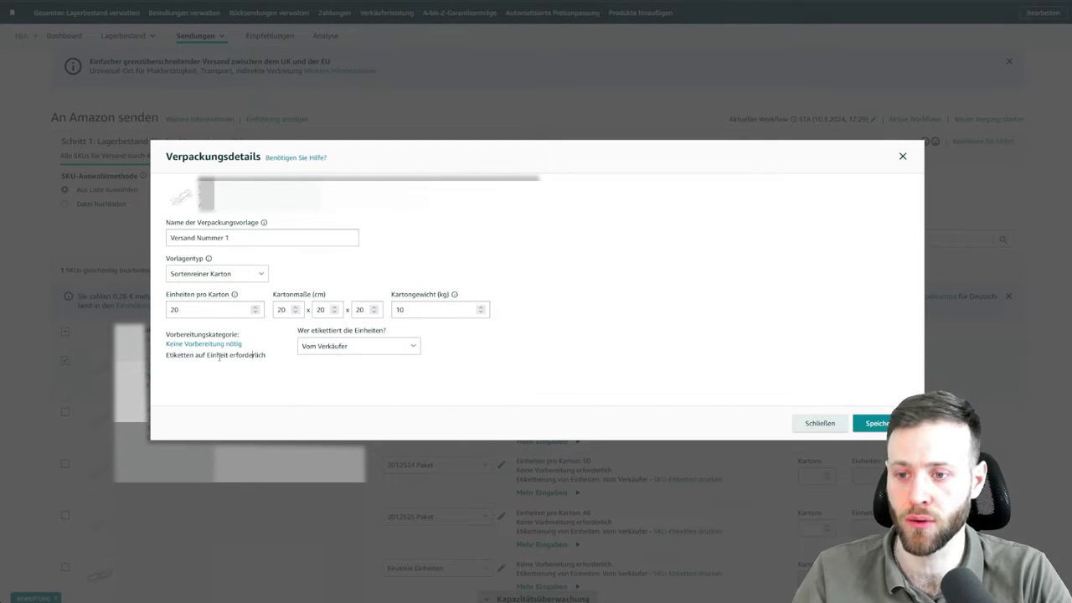
click(343, 346)
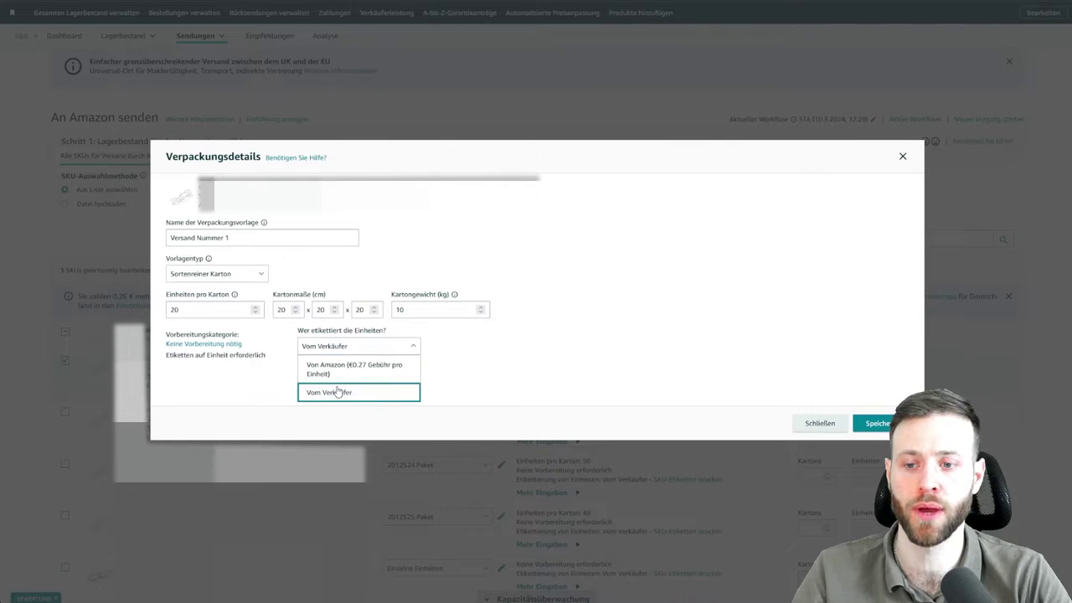
click(533, 375)
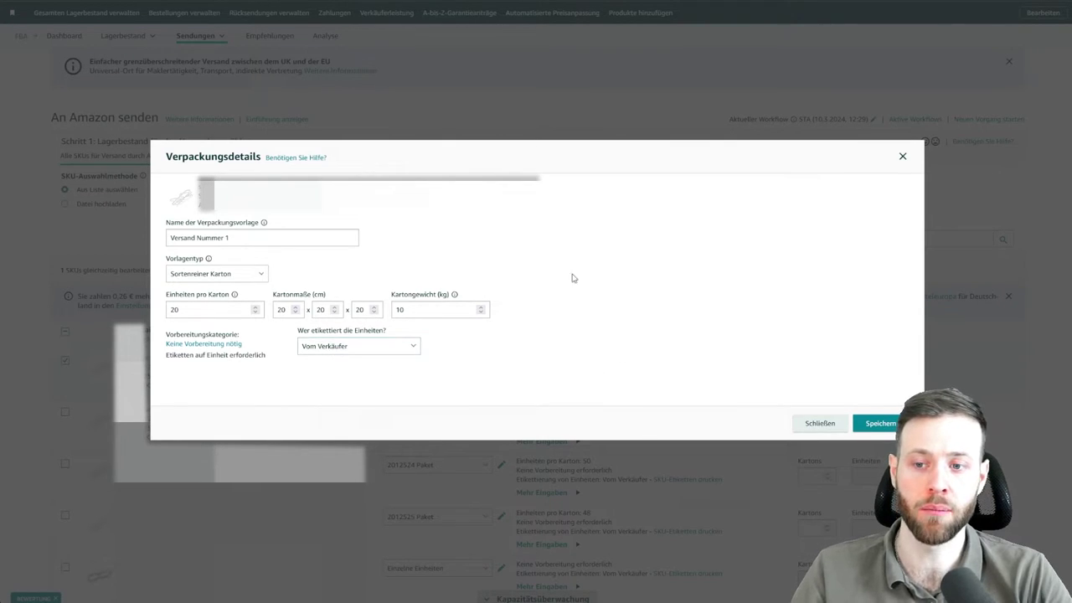
click(877, 429)
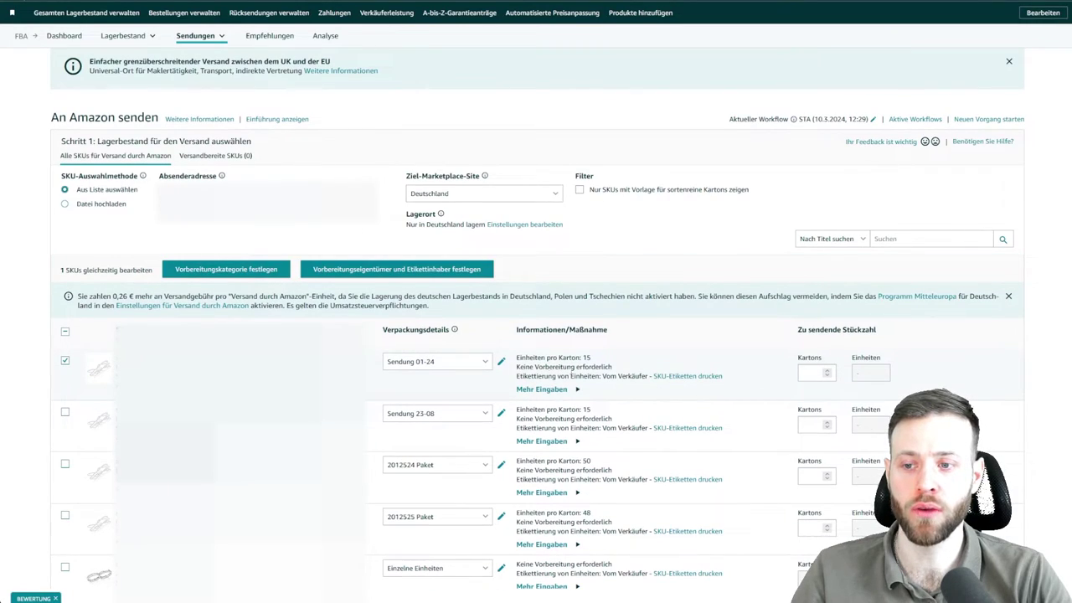
Step: Apply the packaging template "Versand Nummer 1" to the first SKU and check its units per carton
click(452, 364)
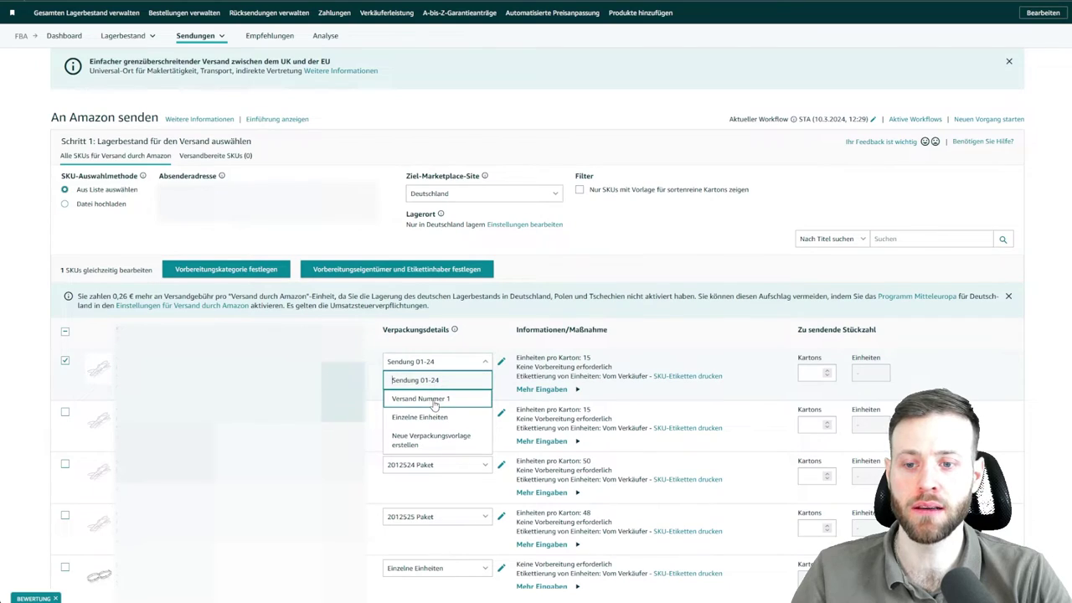
click(434, 401)
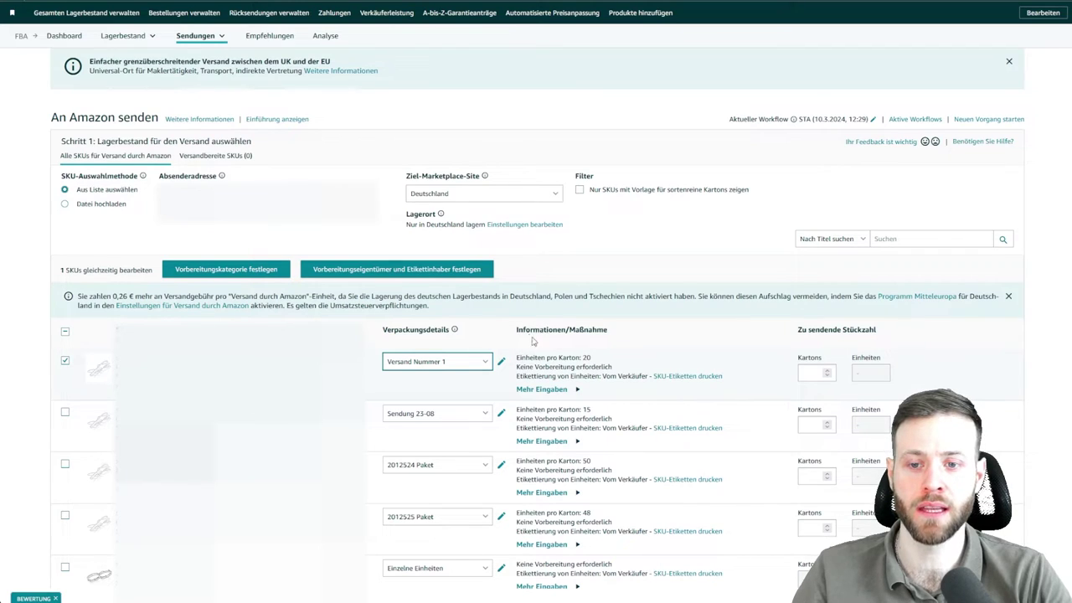
drag(517, 360, 597, 365)
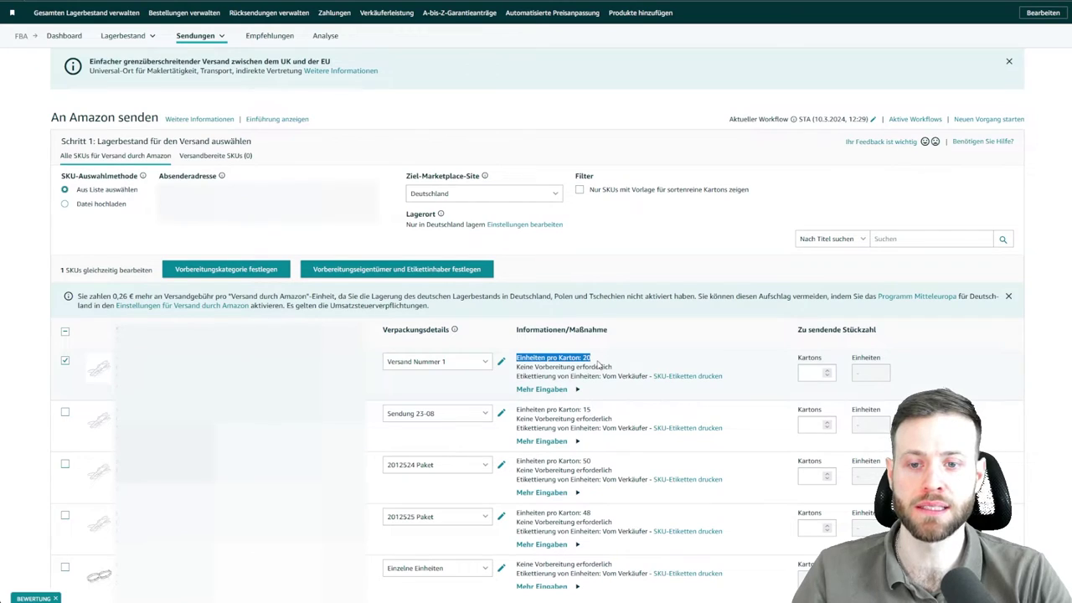
click(521, 367)
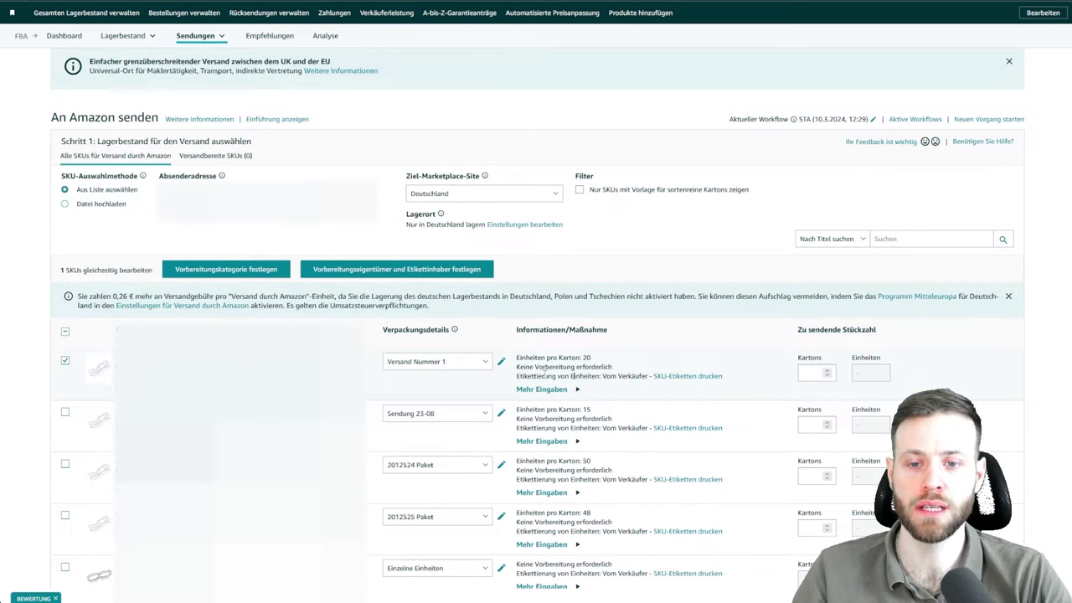
Step: Open SKU label printing for the first SKU and keep "Standardformate" with 44 labels of 48,5 mm x 25,4 mm on A4
click(699, 378)
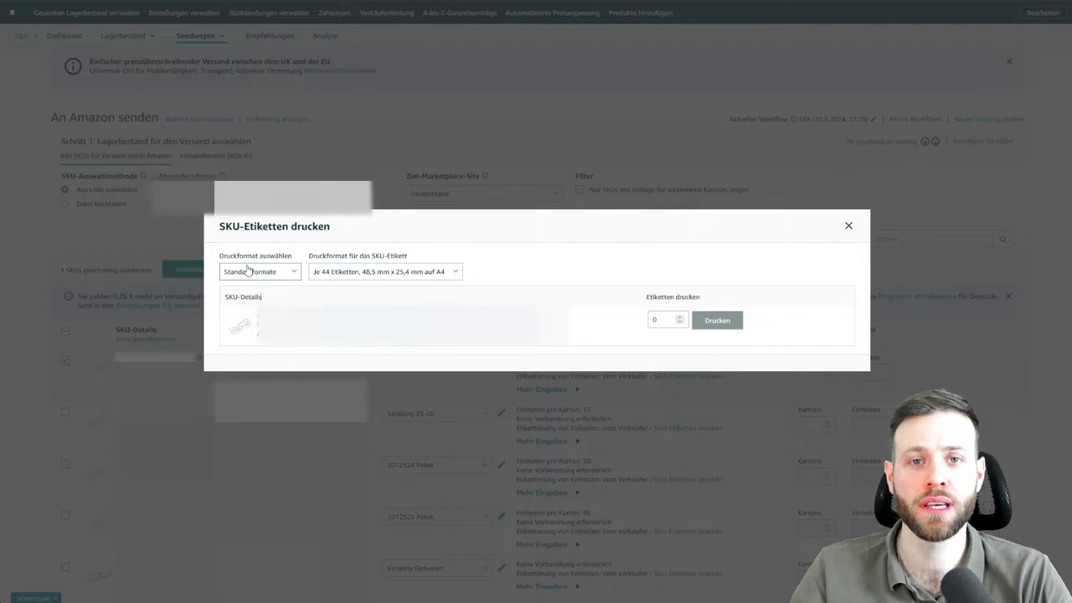
click(268, 276)
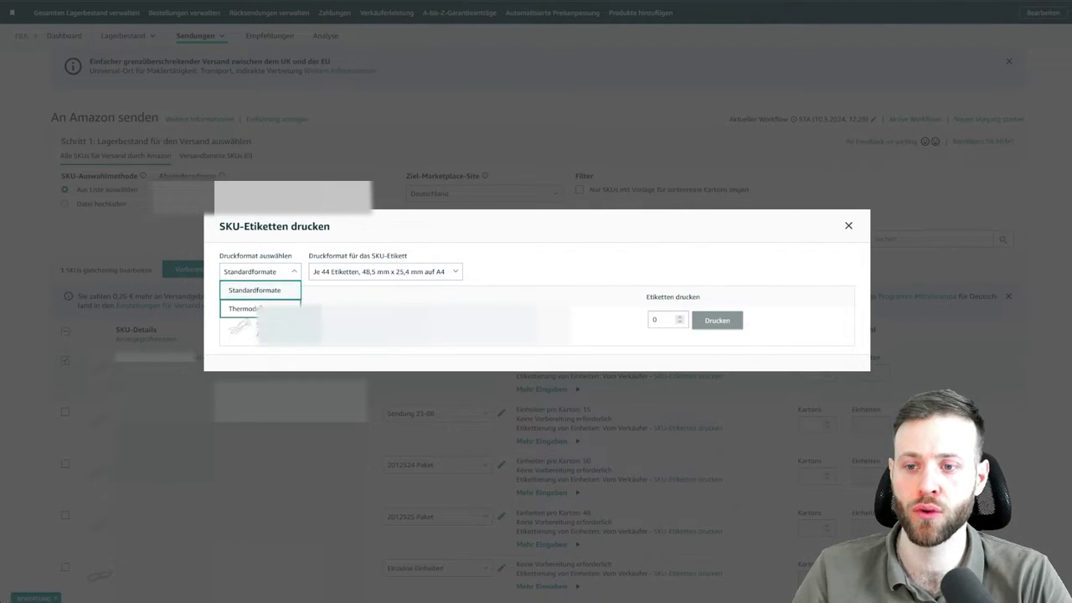
click(276, 291)
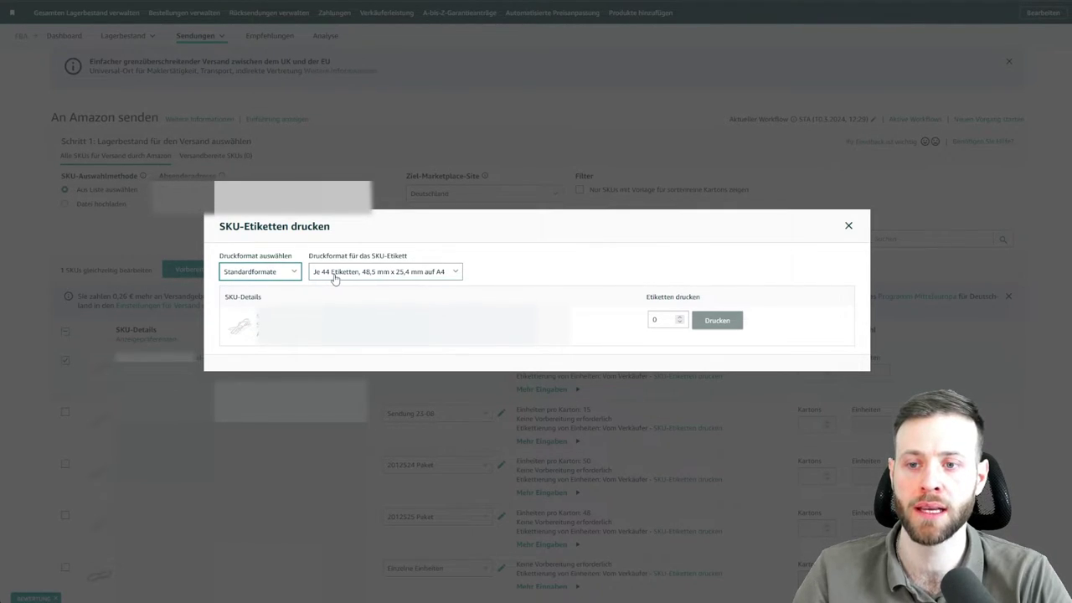
click(334, 274)
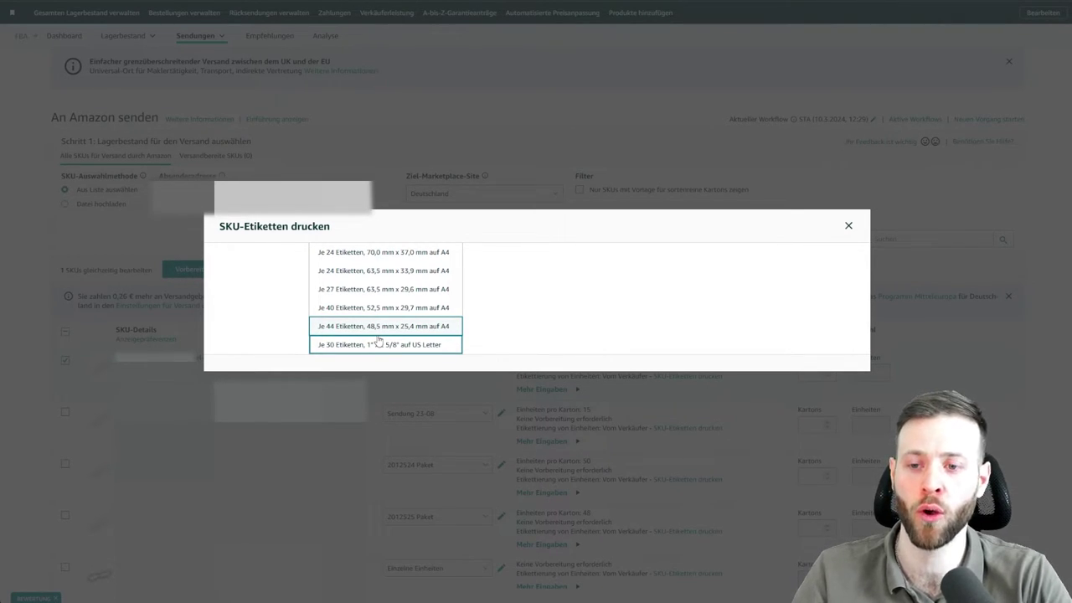
click(698, 321)
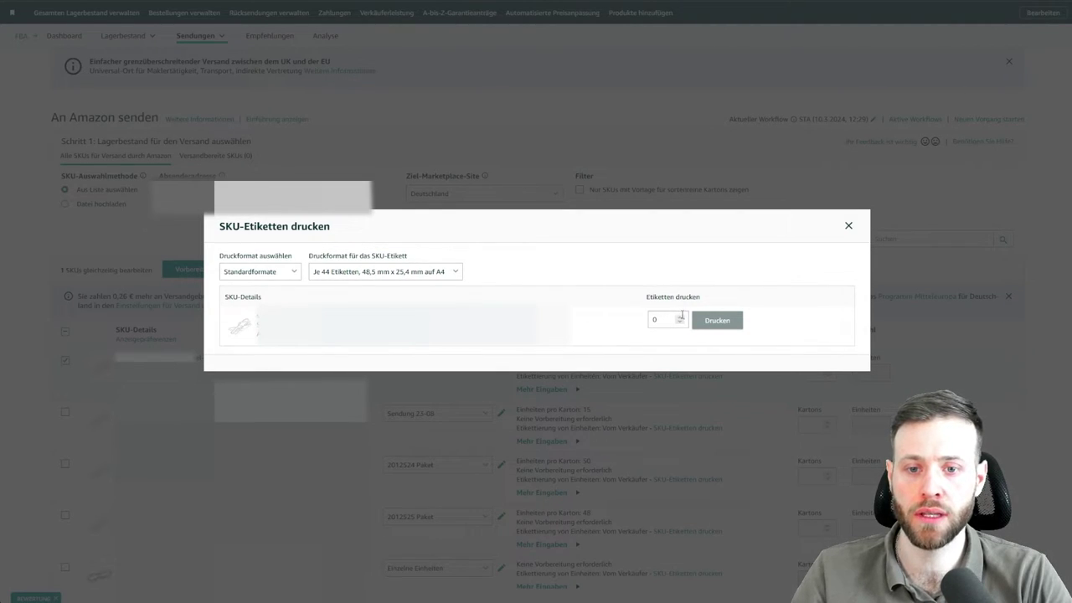
Step: Set the number of SKU labels to 20 and print them
click(679, 316)
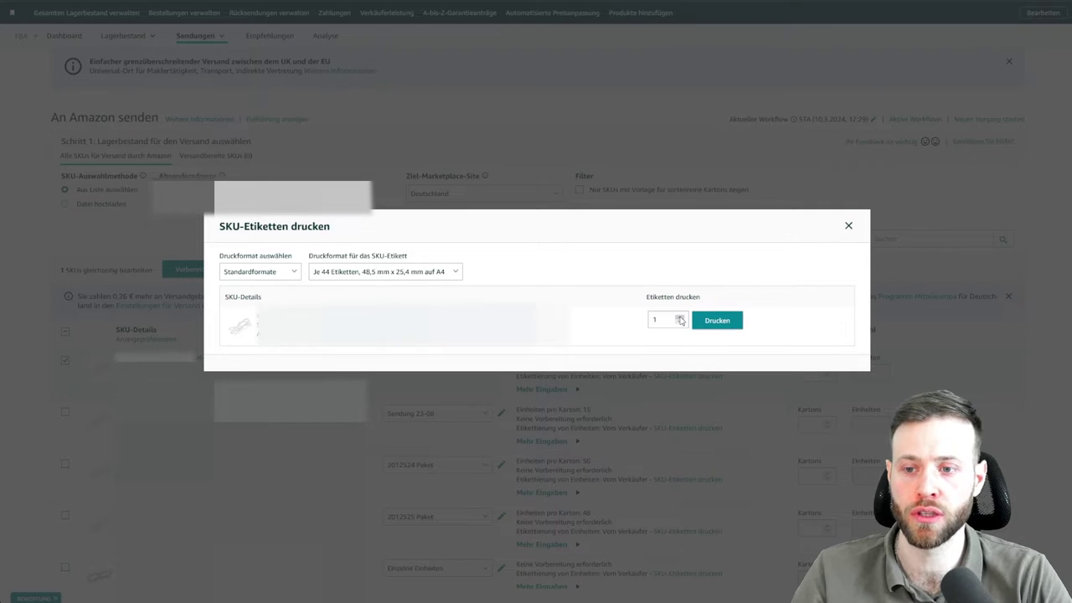
double_click(662, 323)
text(20)
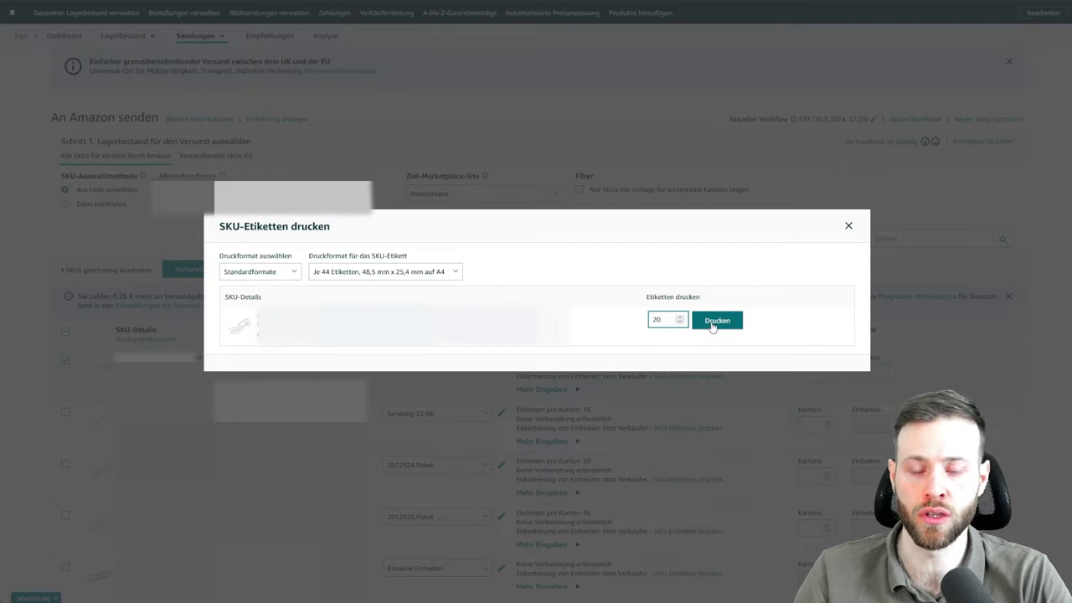
click(716, 321)
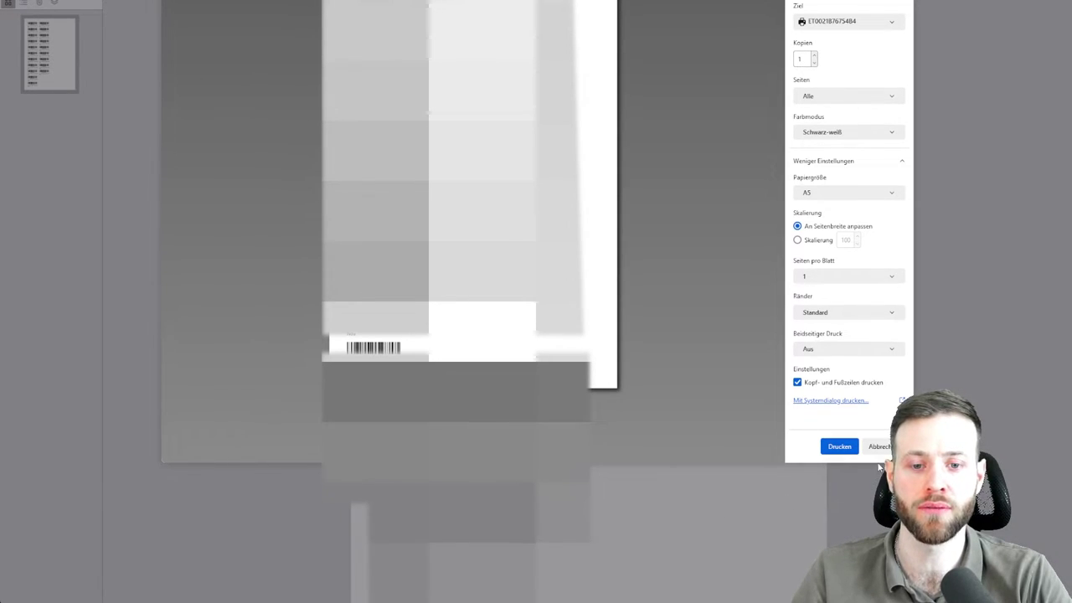
click(837, 445)
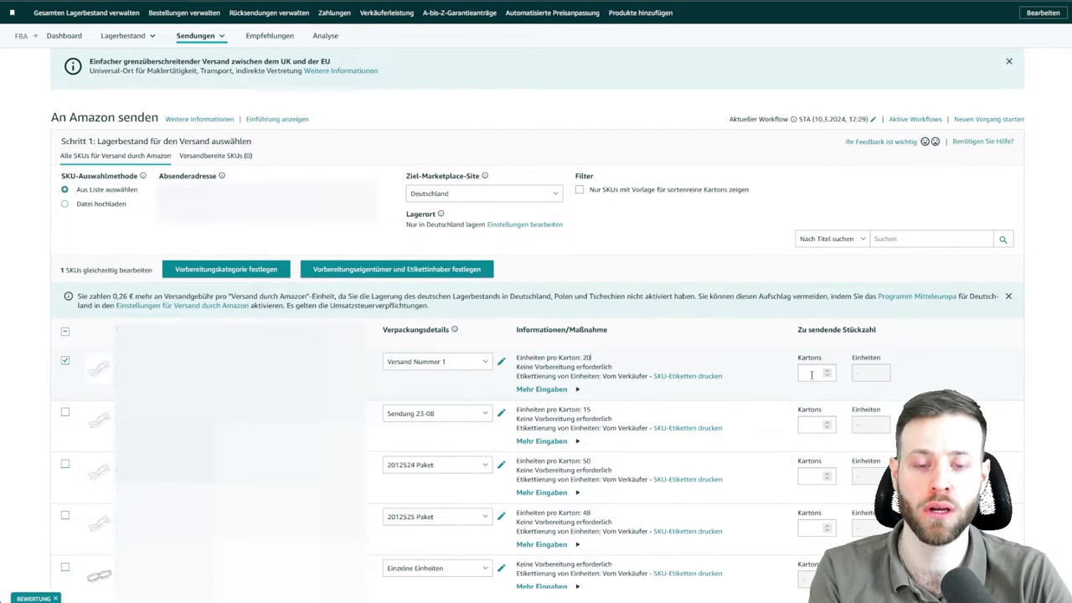
Step: Set the quantity to send for the first SKU to 1 carton and mark it as ready to ship
click(812, 374)
text(2)
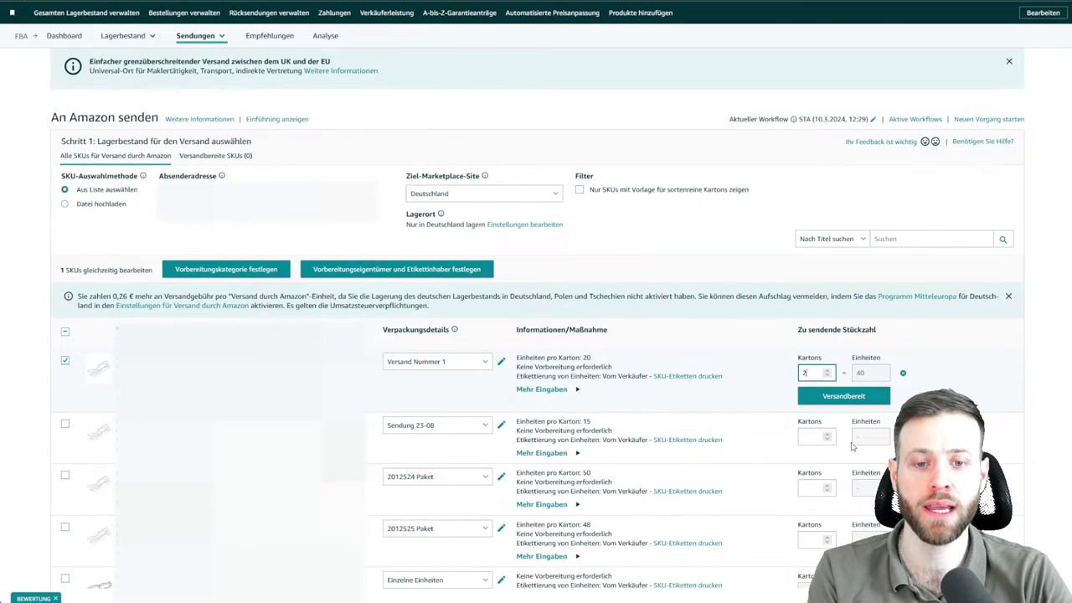
key(BackSpace)
text(1)
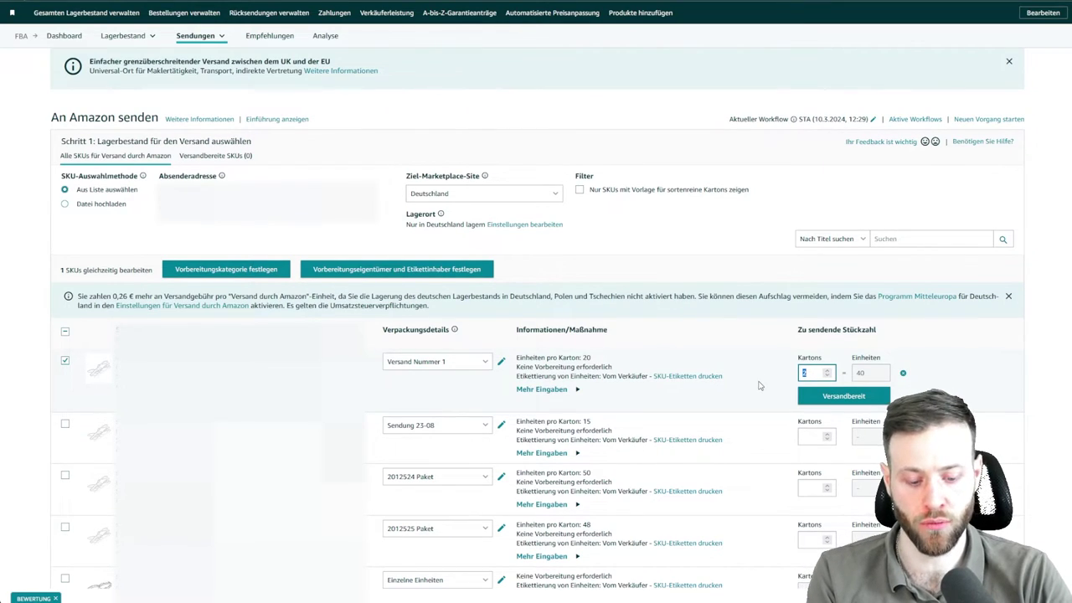
click(971, 383)
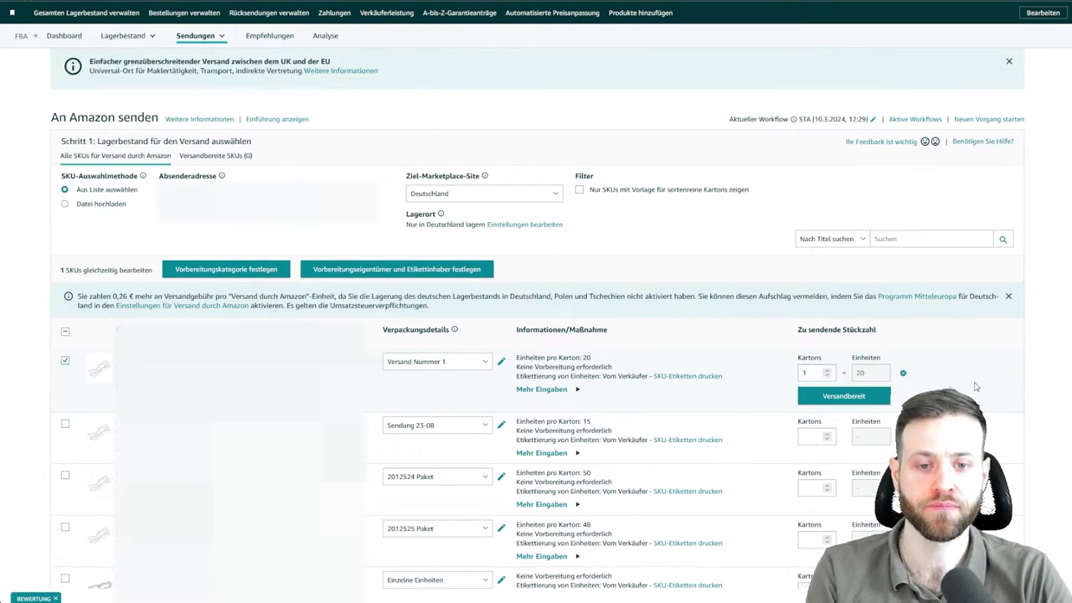
click(862, 405)
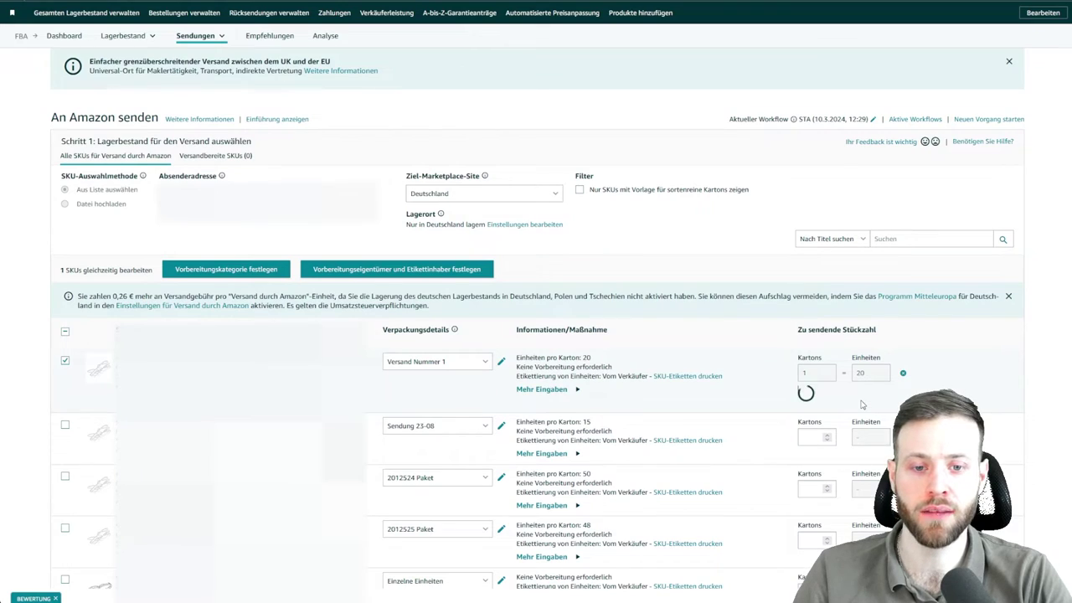